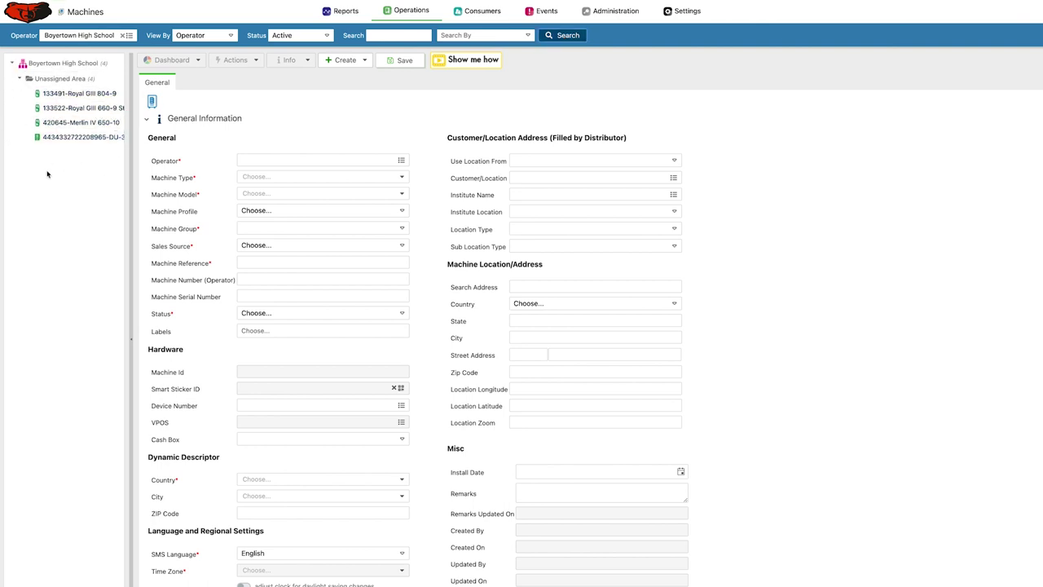
- Open the products map of the last machine in Boyertown High School's Unassigned Area
{"action": "left_click", "coordinate": [86, 139]}
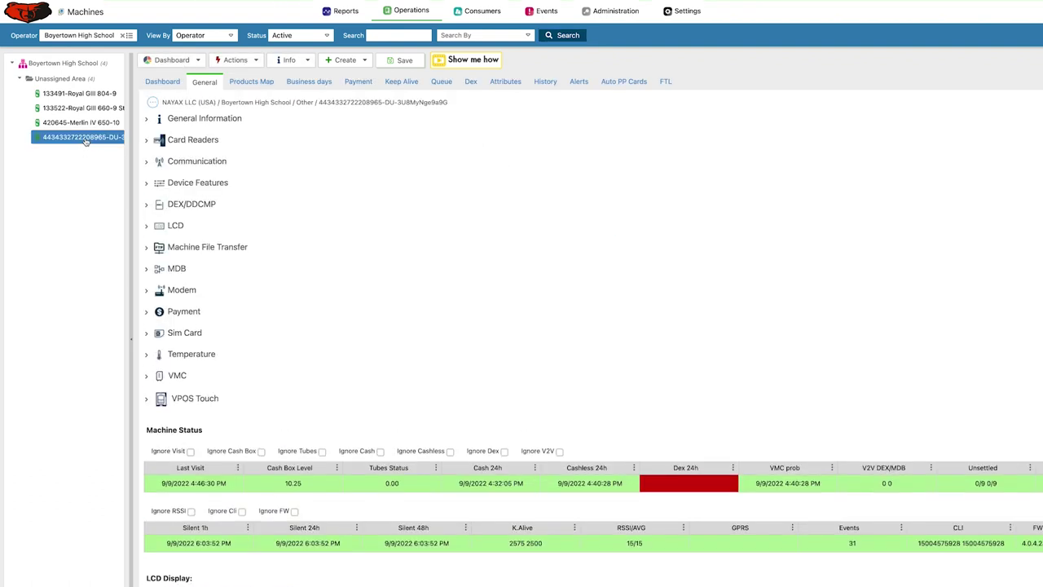
{"action": "left_click", "coordinate": [248, 83]}
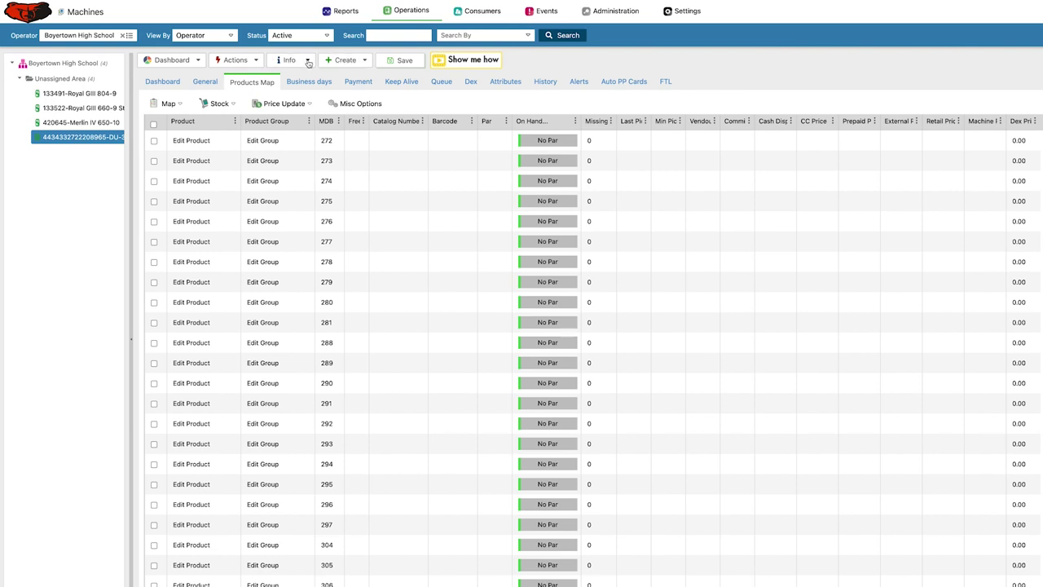
- Examine the machine's last sales, checking payment methods, amounts and the product name and item number of each sale
{"action": "left_click", "coordinate": [307, 62]}
{"action": "left_click", "coordinate": [302, 78]}
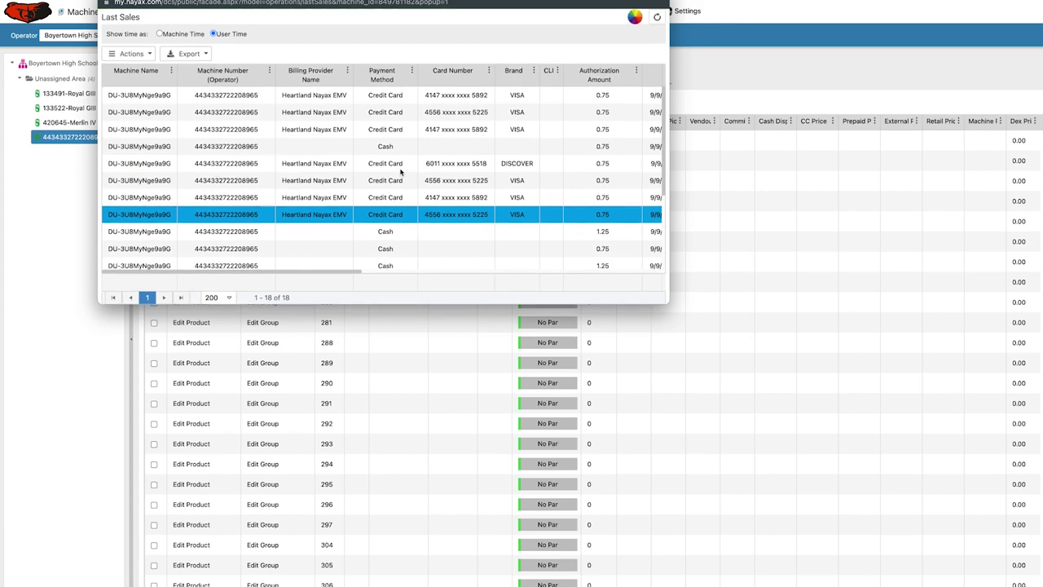
{"action": "scroll", "coordinate": [554, 214], "scroll_direction": "right", "scroll_amount": 2}
{"action": "scroll", "coordinate": [554, 214], "scroll_direction": "right", "scroll_amount": 10}
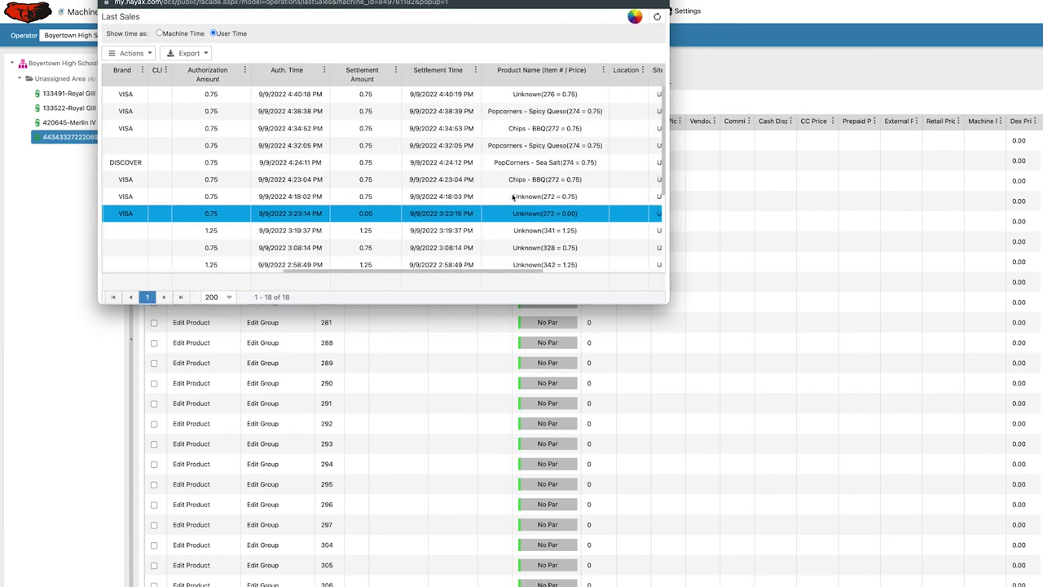
{"action": "scroll", "coordinate": [516, 210], "scroll_direction": "right", "scroll_amount": 2}
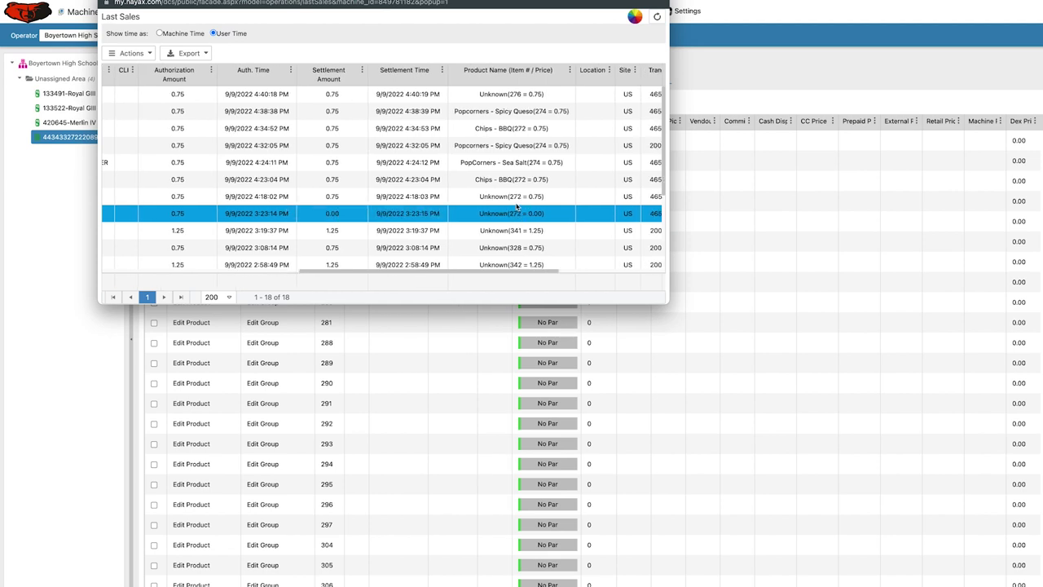
{"action": "scroll", "coordinate": [516, 208], "scroll_direction": "left", "scroll_amount": 15}
{"action": "scroll", "coordinate": [516, 207], "scroll_direction": "right", "scroll_amount": 5}
{"action": "scroll", "coordinate": [516, 208], "scroll_direction": "right", "scroll_amount": 8}
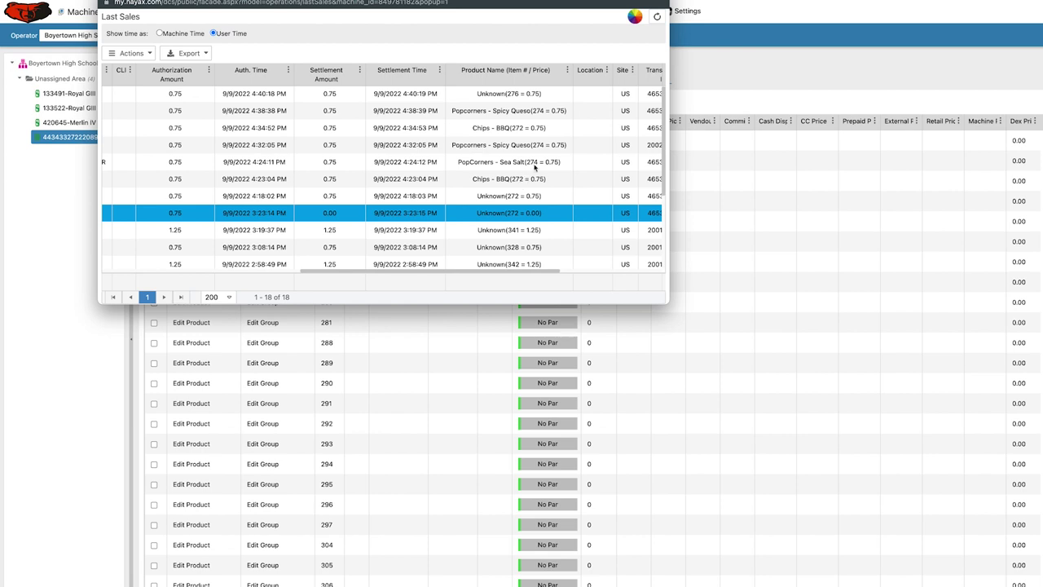
{"action": "scroll", "coordinate": [542, 149], "scroll_direction": "left", "scroll_amount": 10}
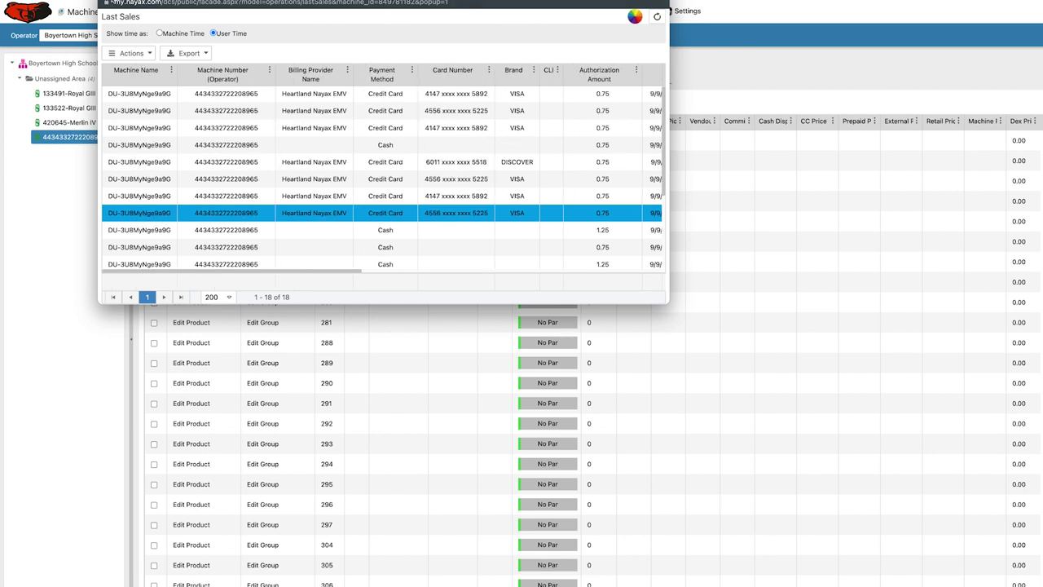
{"action": "key", "text": "super+w"}
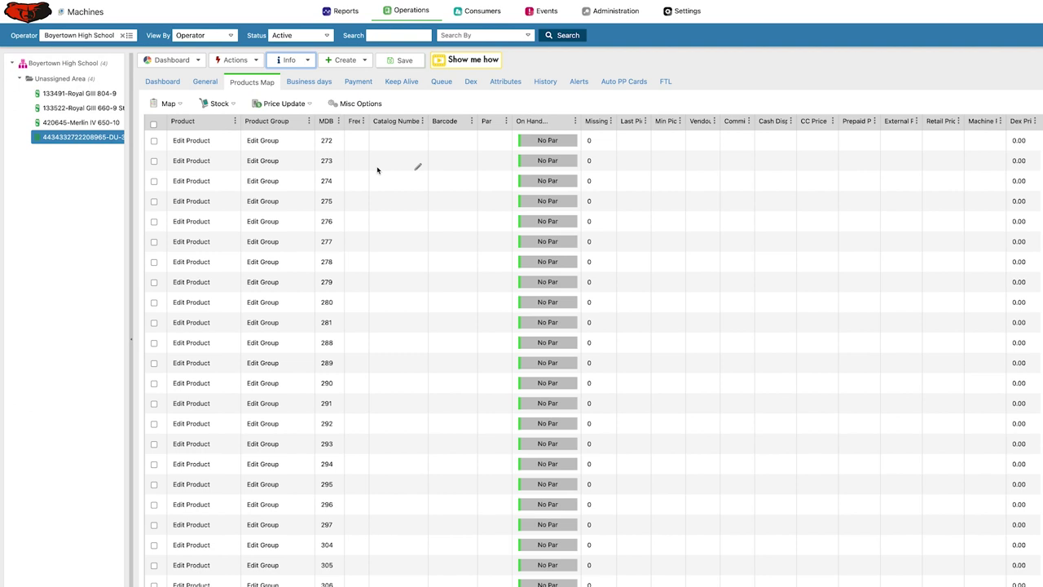
- Remove the BINs with MDB codes 273, 275, 277, 279 and 281 from the products map
{"action": "left_click", "coordinate": [155, 161]}
{"action": "left_click", "coordinate": [154, 202]}
{"action": "left_click", "coordinate": [154, 242]}
{"action": "left_click", "coordinate": [154, 282]}
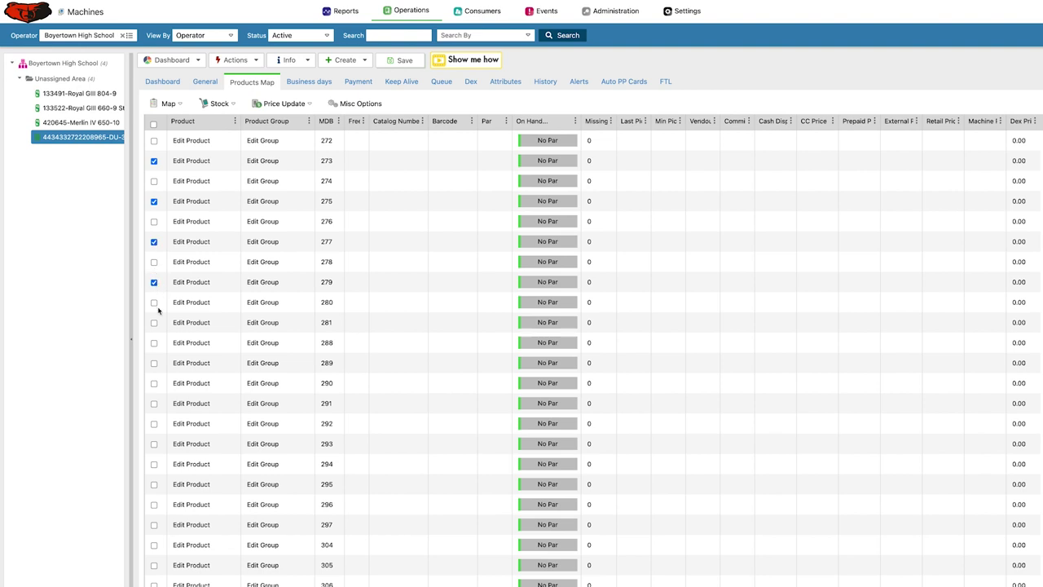
{"action": "left_click", "coordinate": [154, 323]}
{"action": "left_click", "coordinate": [177, 105]}
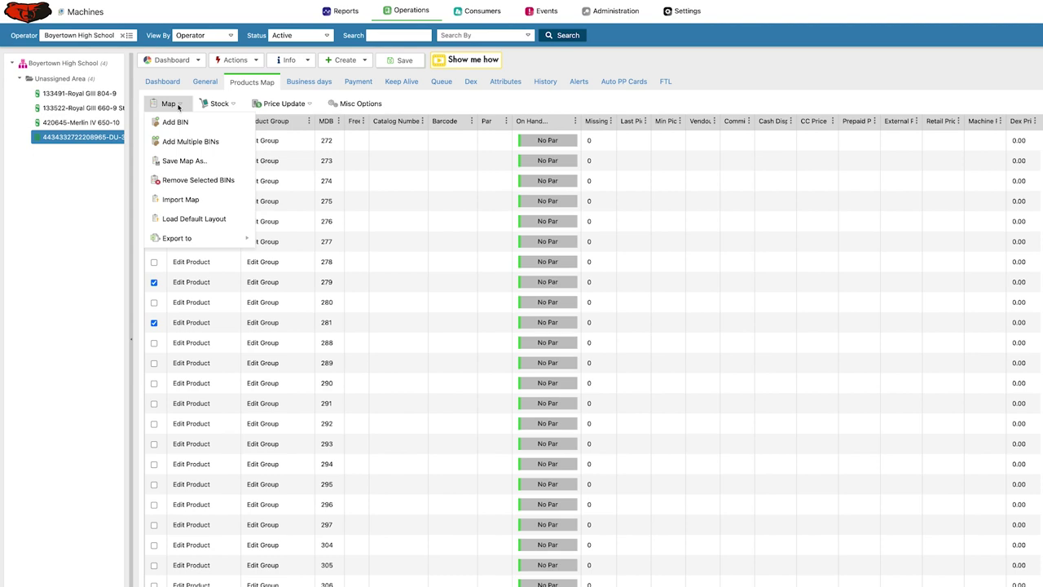
{"action": "left_click", "coordinate": [175, 183]}
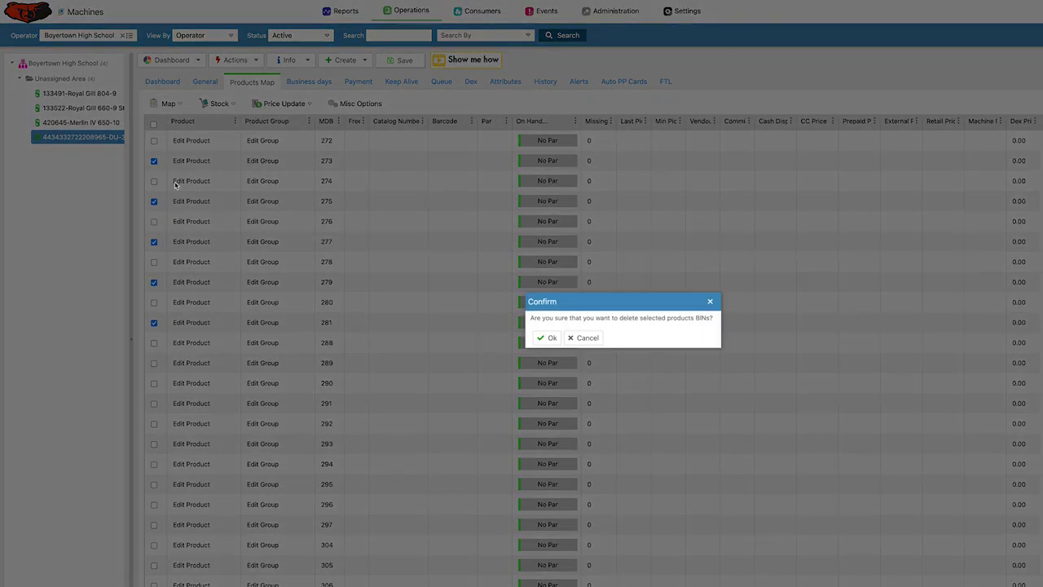
{"action": "left_click", "coordinate": [547, 337]}
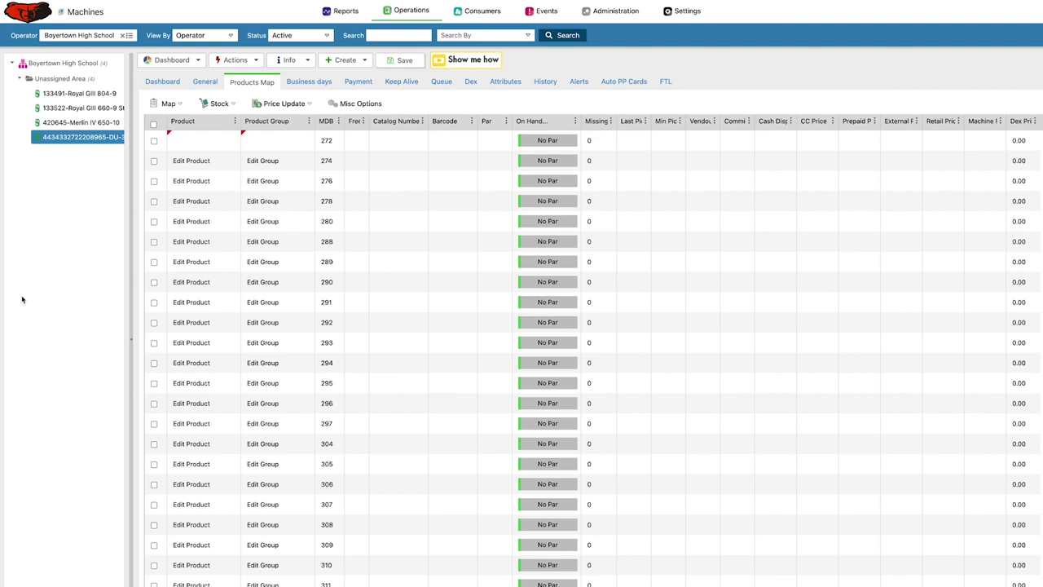
- Set the product group of the MDB 272 BIN to Snacks
{"action": "left_click", "coordinate": [171, 140]}
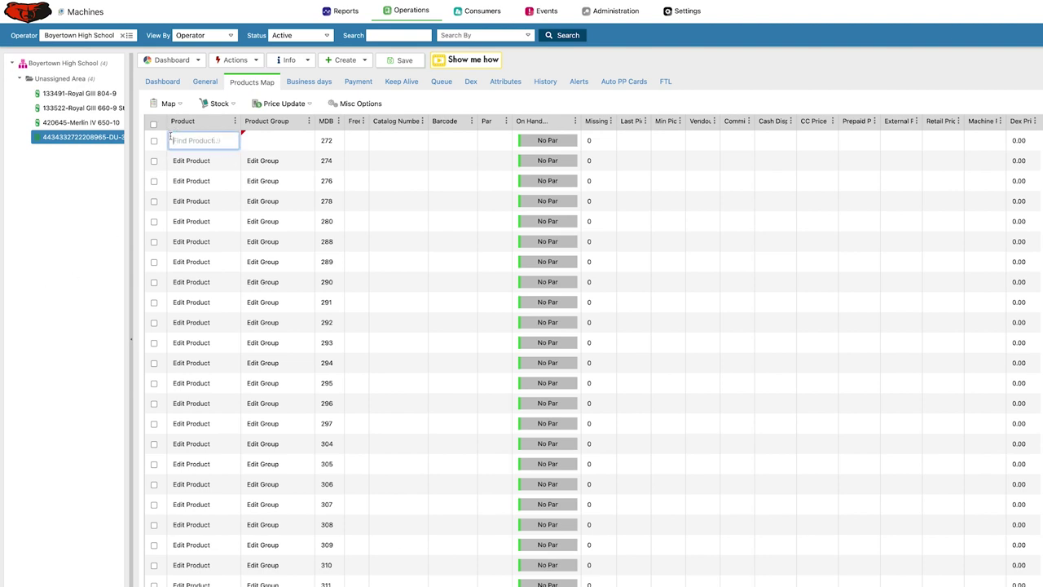
{"action": "scroll", "coordinate": [175, 189], "scroll_direction": "down", "scroll_amount": 5}
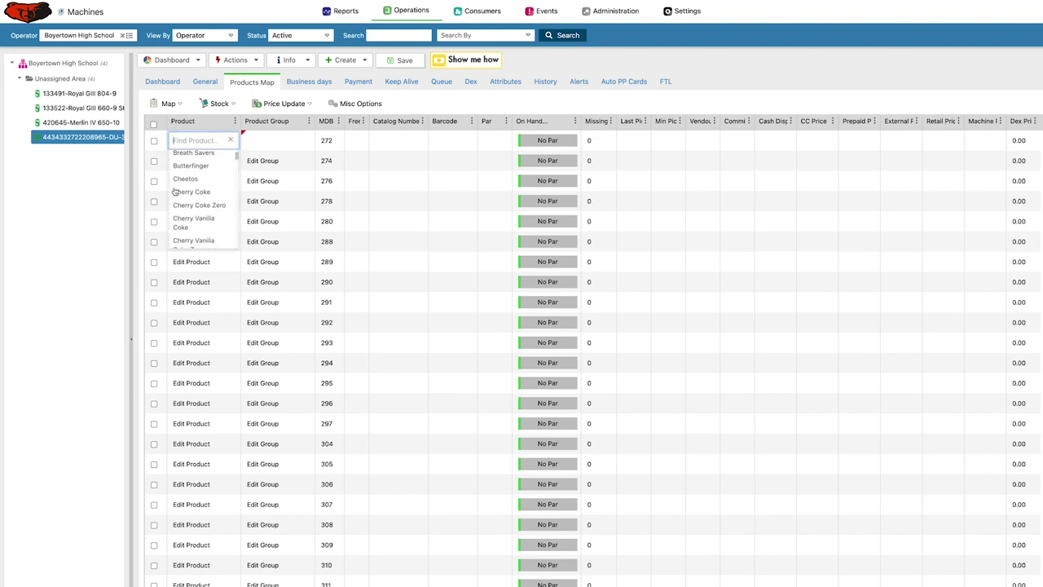
{"action": "scroll", "coordinate": [175, 191], "scroll_direction": "up", "scroll_amount": 5}
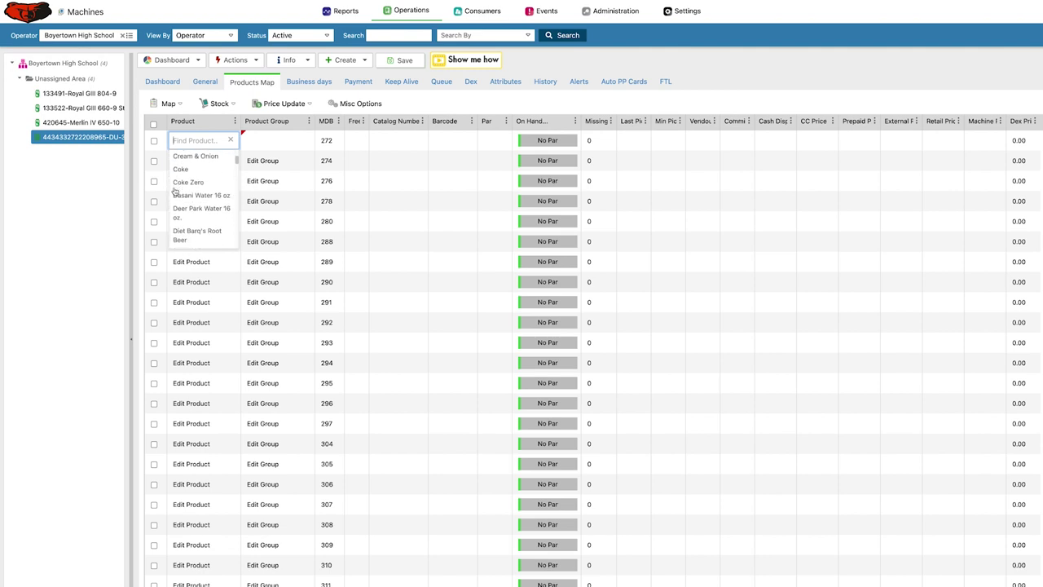
{"action": "left_click", "coordinate": [269, 141]}
{"action": "left_click", "coordinate": [257, 157]}
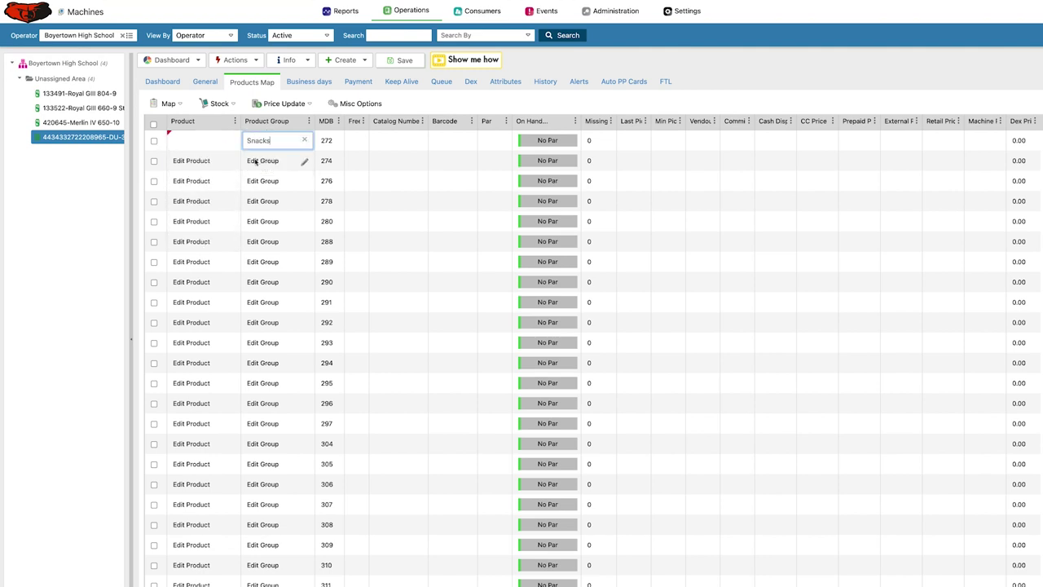
- Assign the product Chips - Plain to the MDB 272 BIN
{"action": "left_click", "coordinate": [192, 147]}
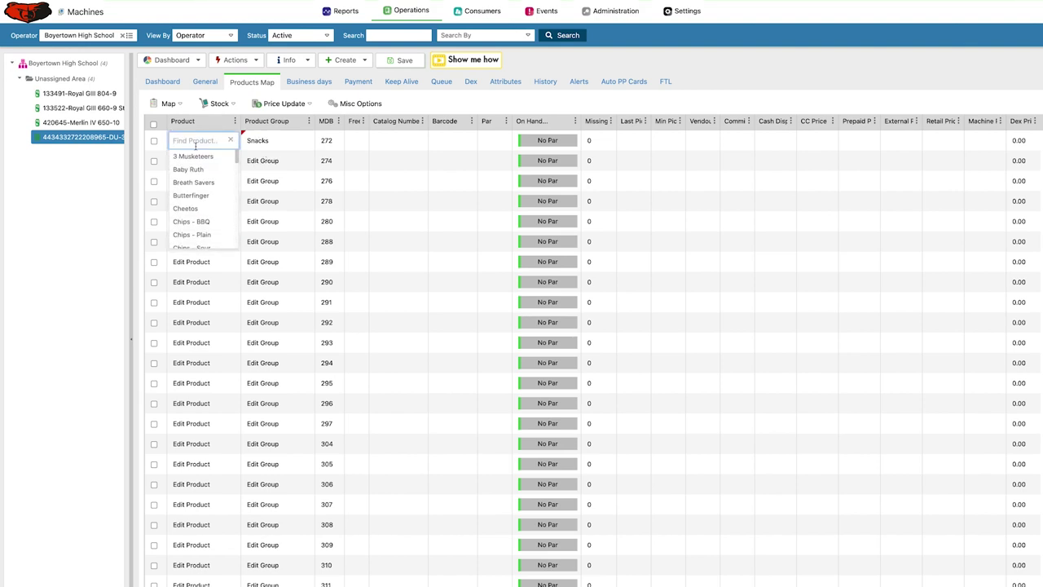
{"action": "scroll", "coordinate": [185, 187], "scroll_direction": "down", "scroll_amount": 3}
{"action": "scroll", "coordinate": [185, 187], "scroll_direction": "down", "scroll_amount": 1}
{"action": "scroll", "coordinate": [185, 187], "scroll_direction": "up", "scroll_amount": 4}
{"action": "scroll", "coordinate": [186, 187], "scroll_direction": "down", "scroll_amount": 2}
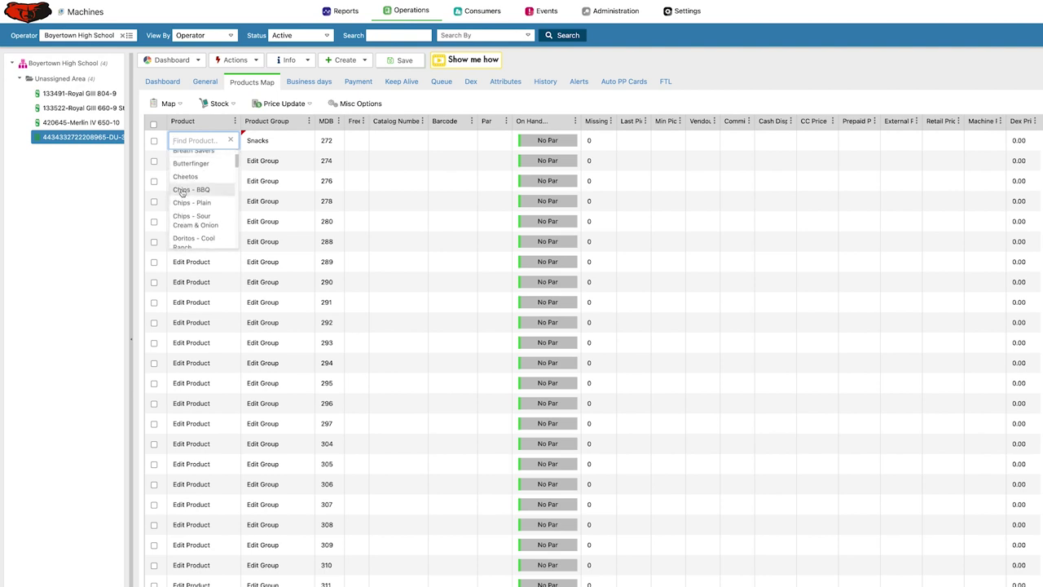
{"action": "left_click", "coordinate": [182, 204]}
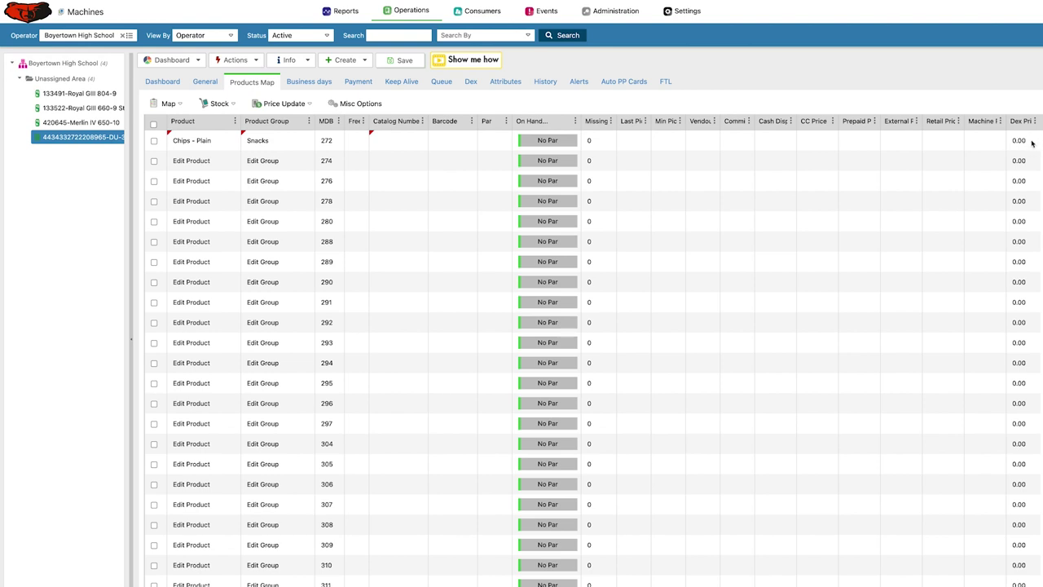
- Set the par of the Chips - Plain BIN to 10 and its missing quantity to 0
{"action": "left_click", "coordinate": [491, 141]}
{"action": "type", "text": "10"}
{"action": "key", "text": "Return"}
{"action": "left_click", "coordinate": [595, 143]}
{"action": "type", "text": "0"}
{"action": "left_click", "coordinate": [628, 147]}
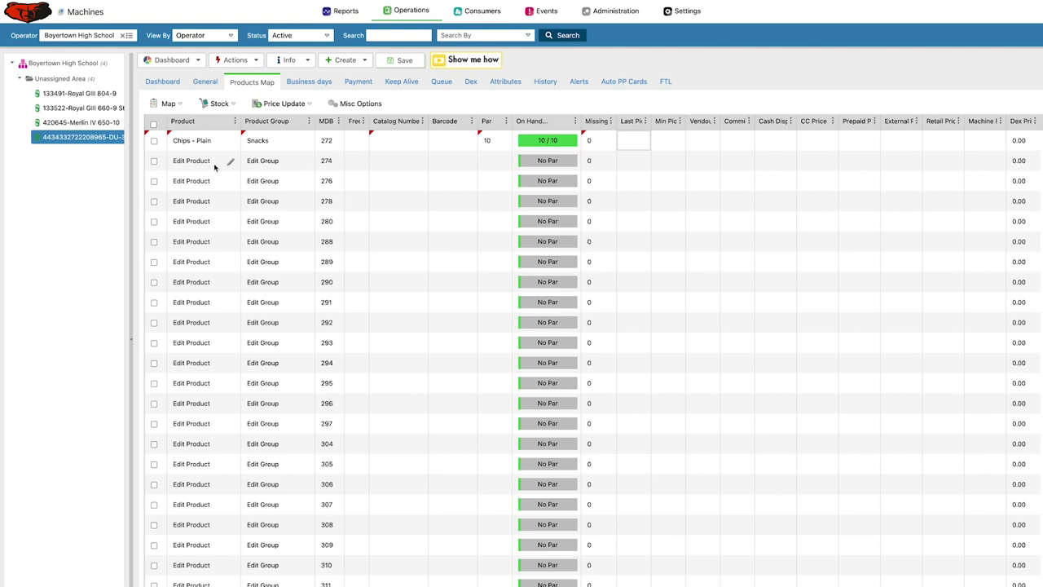
- Clear the placeholder product and group of the MDB 274 BIN and set its product group to Snacks
{"action": "left_click", "coordinate": [255, 161]}
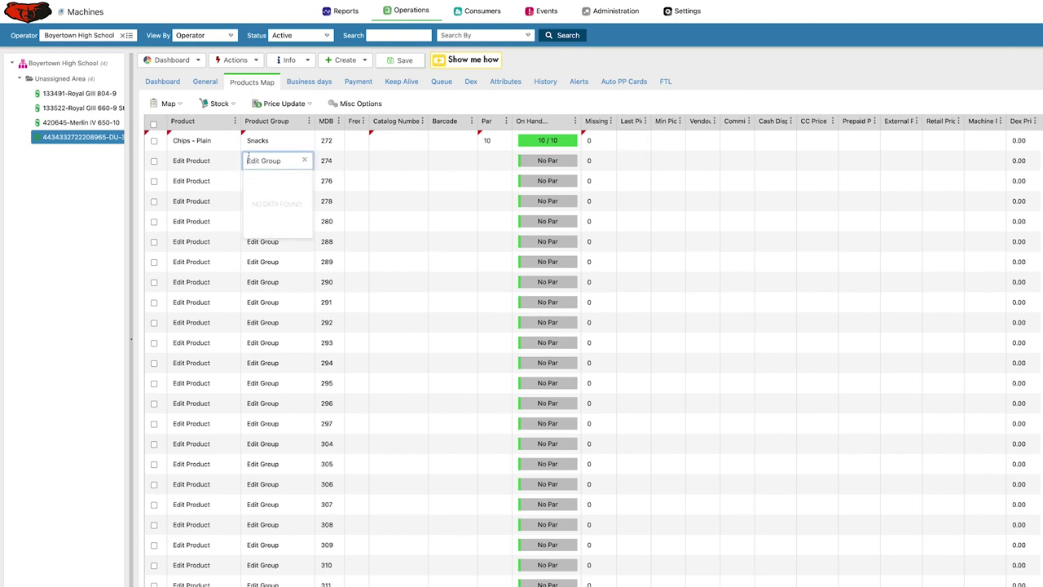
{"action": "left_click", "coordinate": [229, 162]}
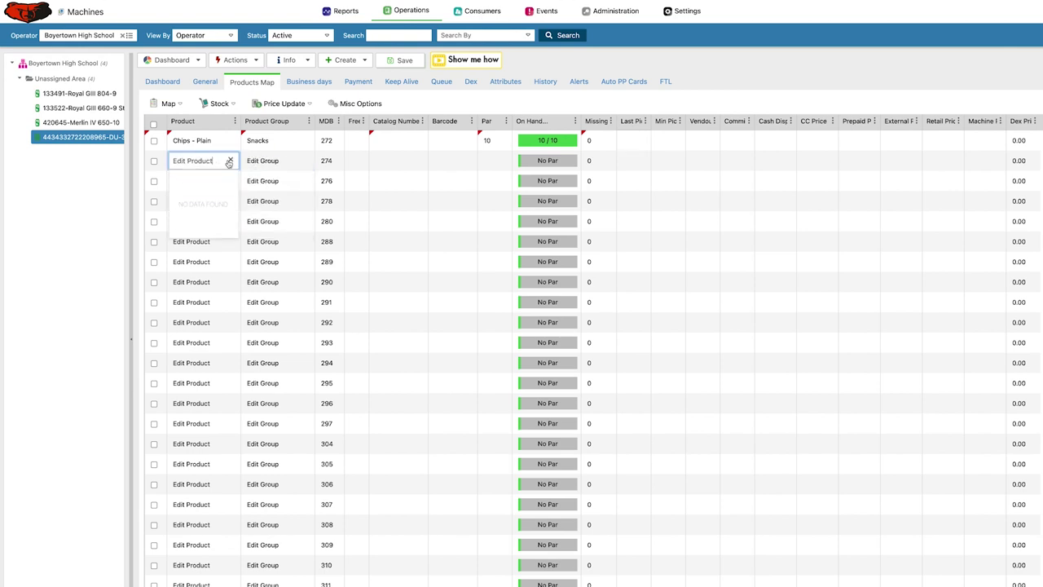
{"action": "left_click", "coordinate": [229, 161]}
{"action": "left_click", "coordinate": [286, 161]}
{"action": "left_click", "coordinate": [305, 161]}
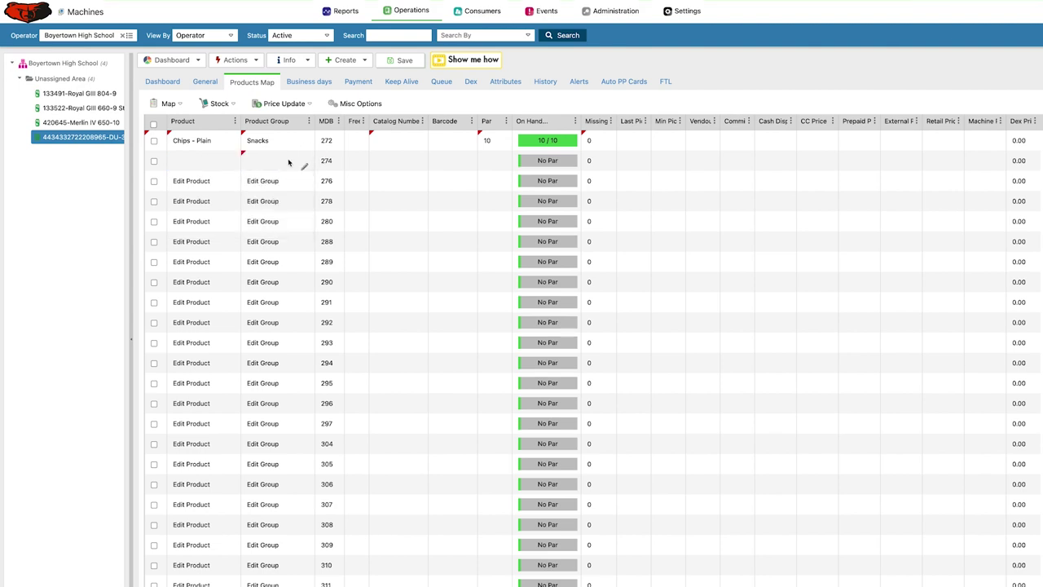
{"action": "left_click", "coordinate": [253, 157]}
{"action": "left_click", "coordinate": [253, 177]}
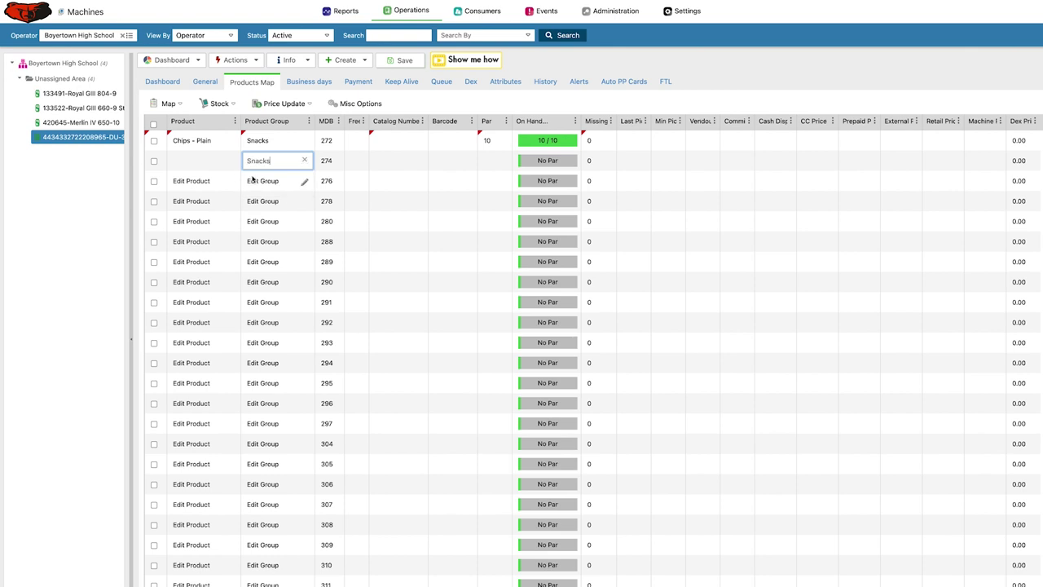
- Assign the product Popcorners - Spicy Queso to the MDB 274 BIN
{"action": "left_click", "coordinate": [230, 164]}
{"action": "left_click_drag", "start_coordinate": [237, 177], "coordinate": [236, 239]}
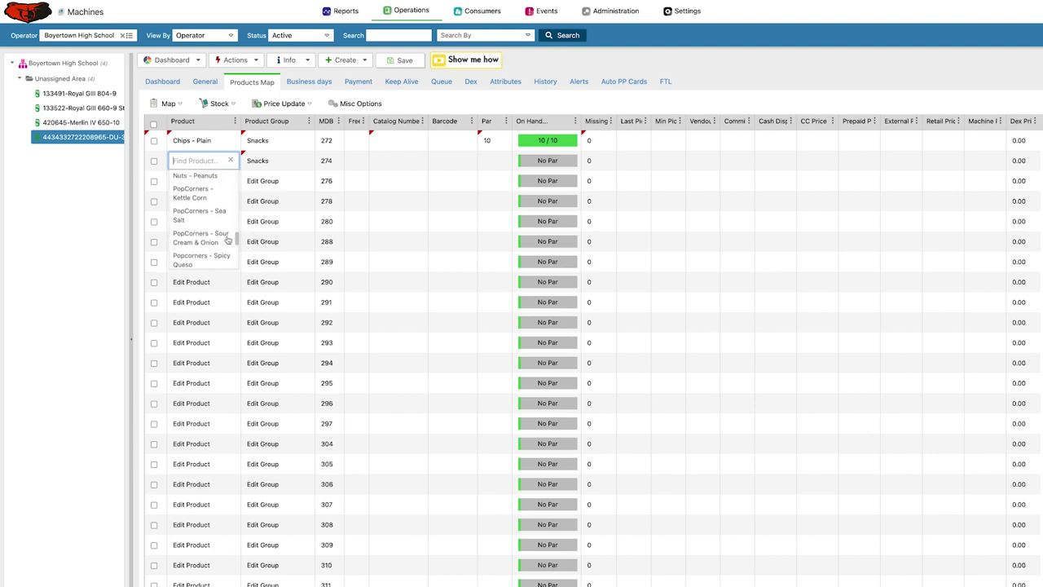
{"action": "left_click", "coordinate": [220, 259]}
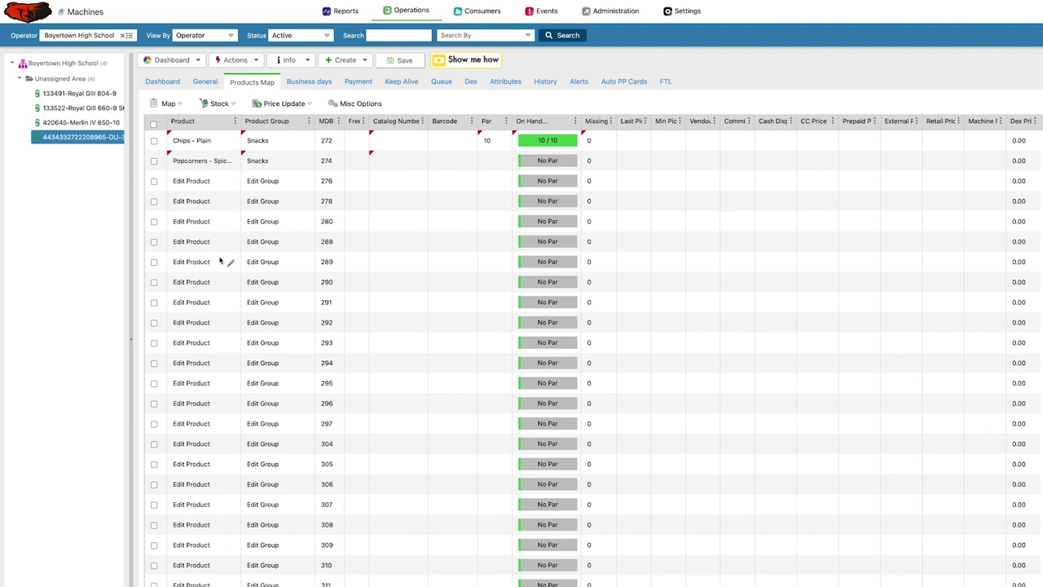
- Set the par of the Popcorners - Spicy Queso BIN to 10 and its missing quantity to 0
{"action": "left_click", "coordinate": [502, 161]}
{"action": "type", "text": "10"}
{"action": "left_click", "coordinate": [600, 159]}
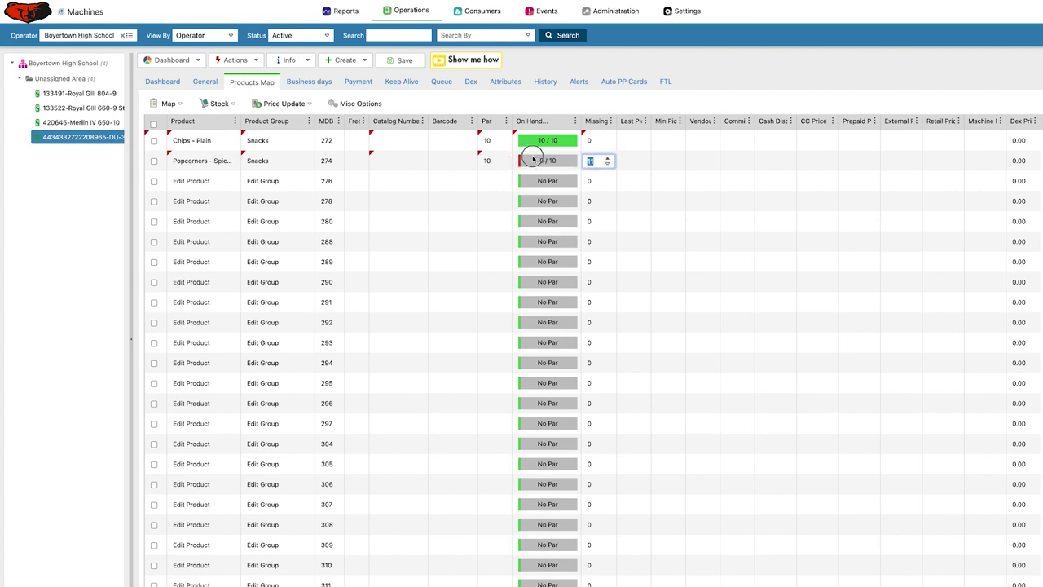
{"action": "type", "text": "0"}
{"action": "key", "text": "Return"}
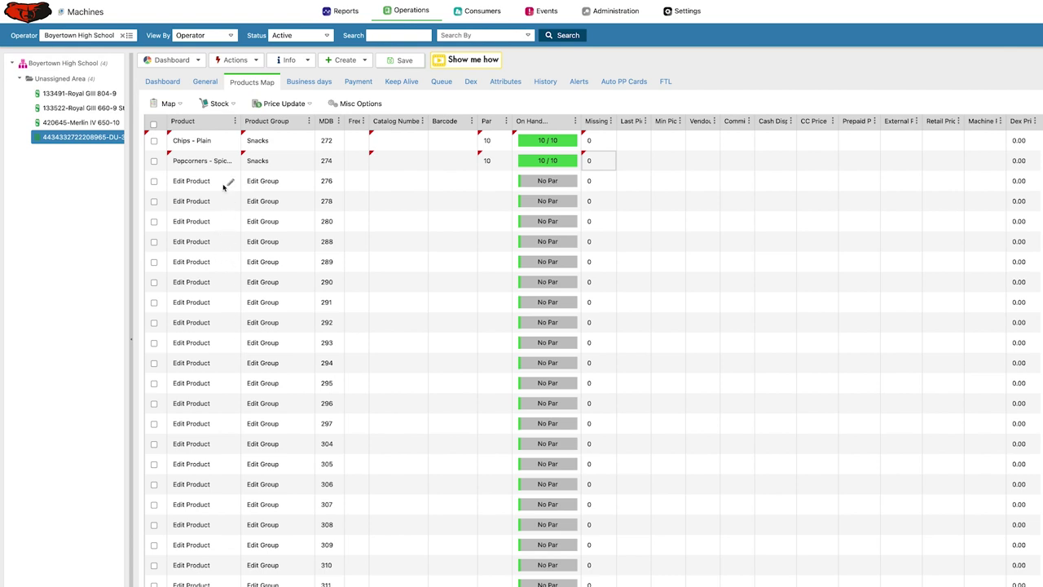
{"action": "scroll", "coordinate": [230, 343], "scroll_direction": "down", "scroll_amount": 5}
{"action": "scroll", "coordinate": [231, 341], "scroll_direction": "down", "scroll_amount": 5}
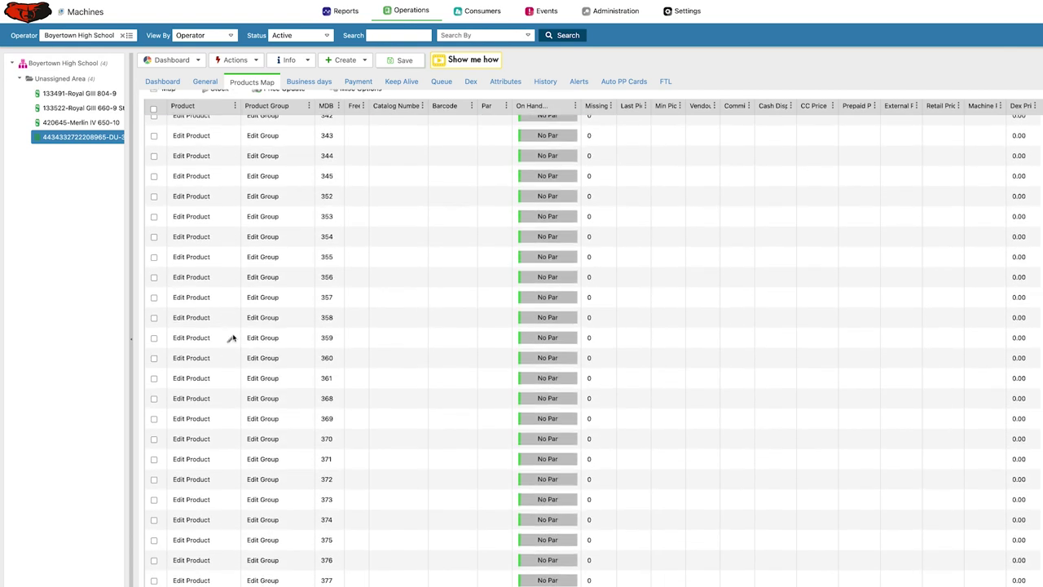
{"action": "scroll", "coordinate": [249, 177], "scroll_direction": "up", "scroll_amount": 10}
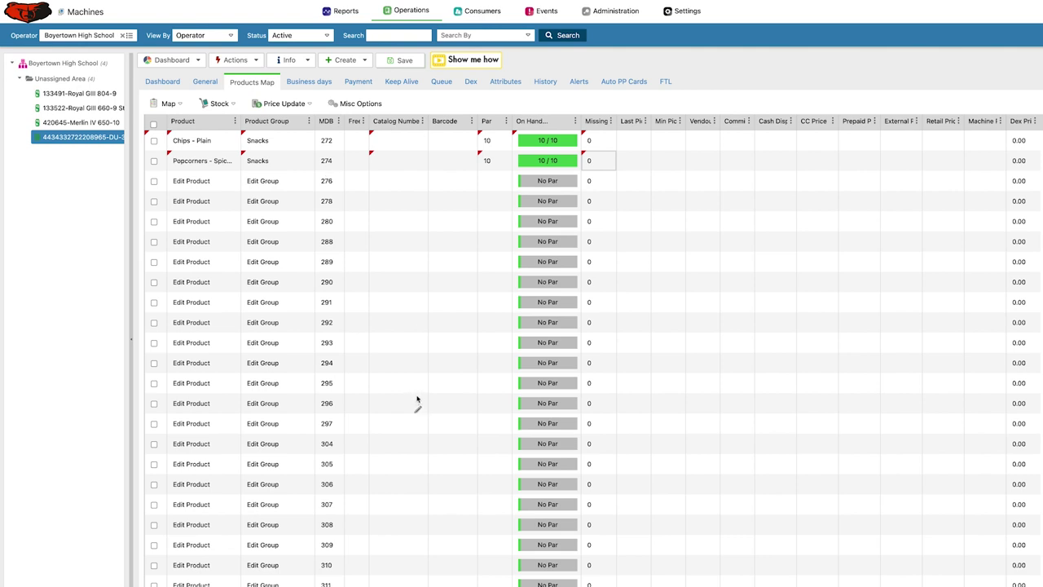
{"action": "scroll", "coordinate": [354, 391], "scroll_direction": "down", "scroll_amount": 10}
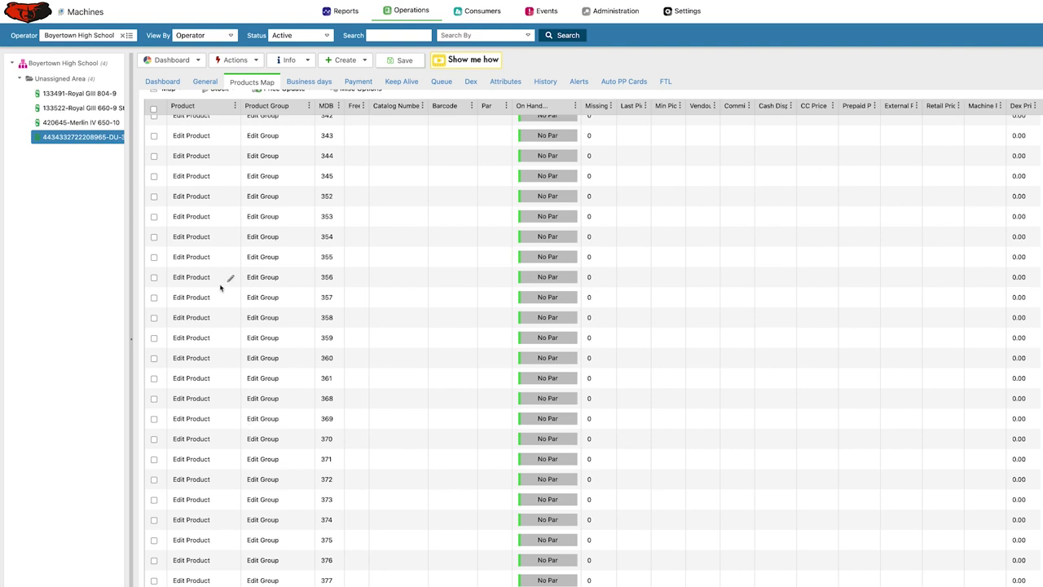
{"action": "scroll", "coordinate": [204, 163], "scroll_direction": "up", "scroll_amount": 10}
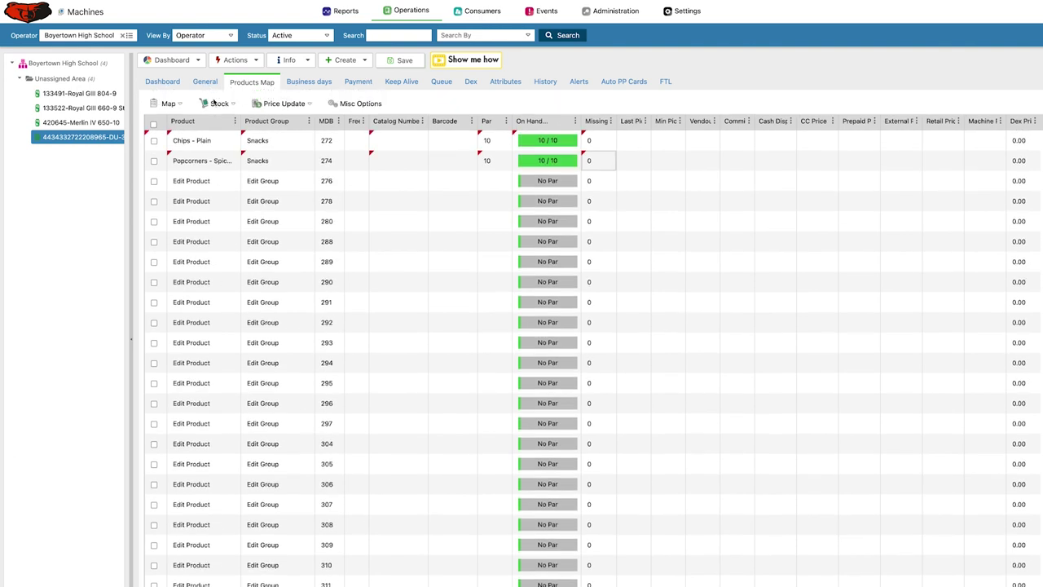
- Add a single BIN to the products map and set its MDB number to 273
{"action": "left_click", "coordinate": [167, 103]}
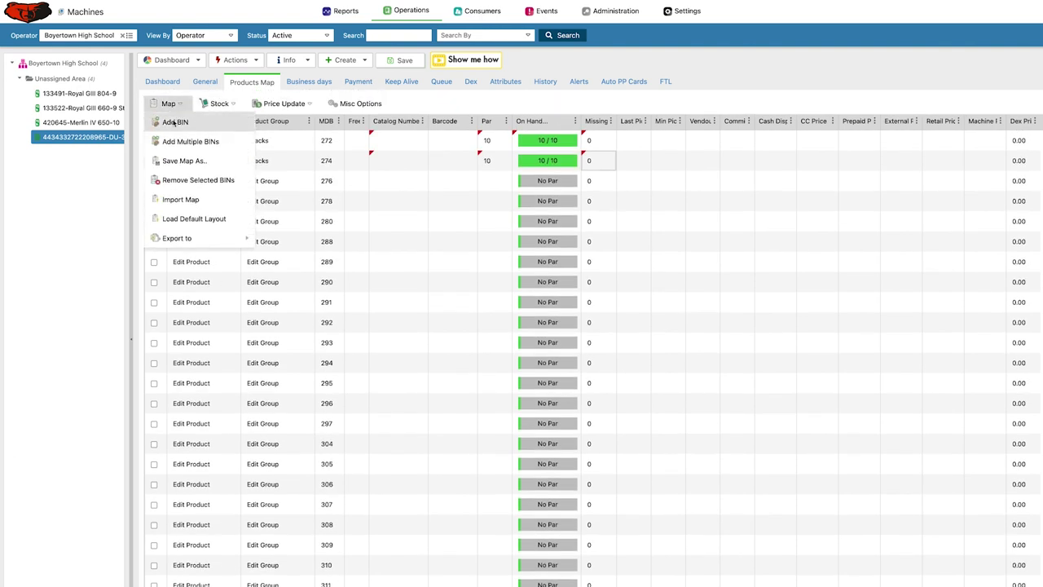
{"action": "left_click", "coordinate": [174, 122]}
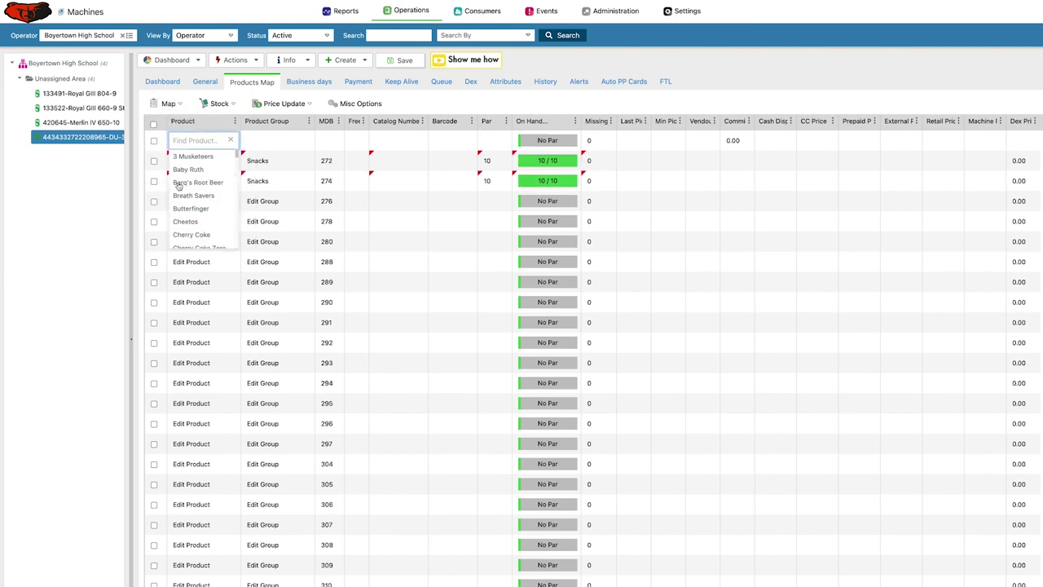
{"action": "left_click", "coordinate": [278, 141]}
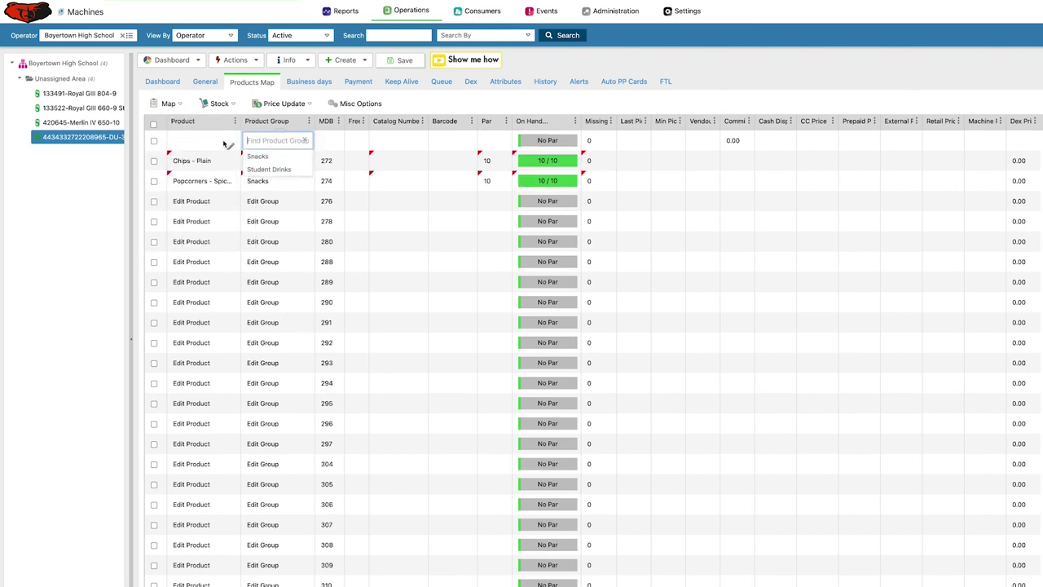
{"action": "left_click", "coordinate": [337, 140]}
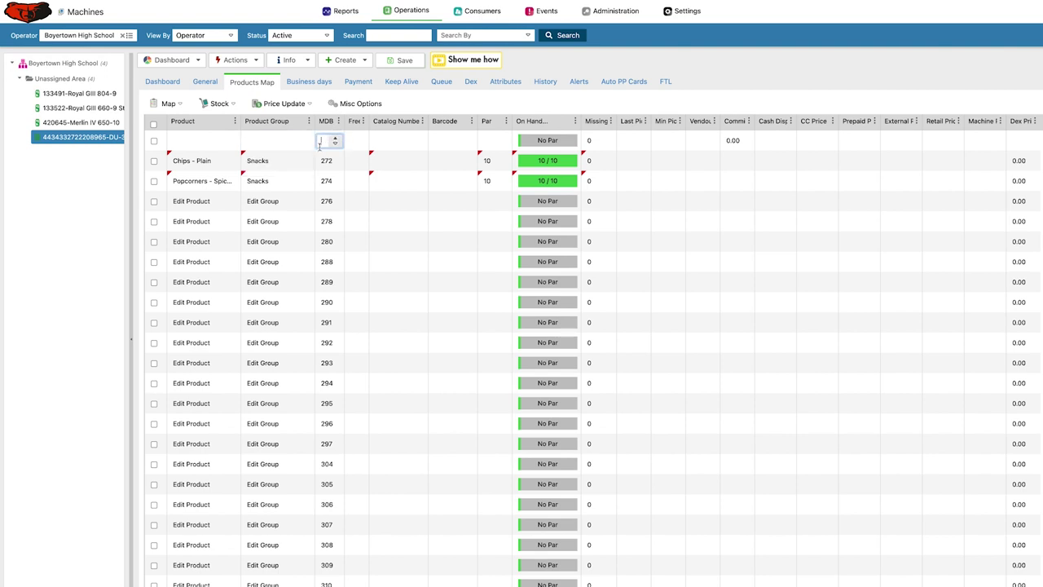
{"action": "type", "text": "73"}
{"action": "key", "text": "Return"}
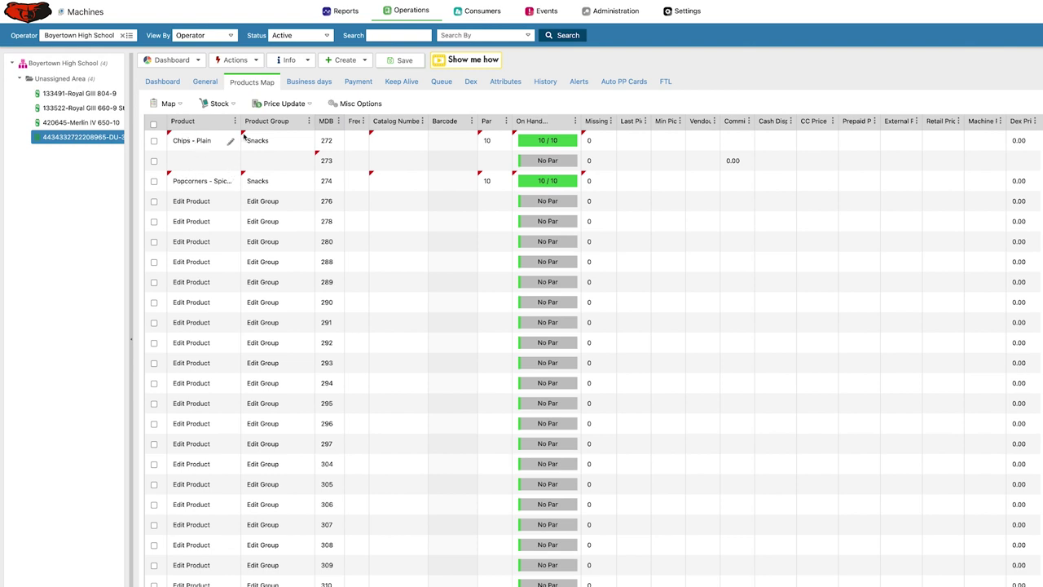
- Open the product administration page and start a new product
{"action": "left_click", "coordinate": [25, 14]}
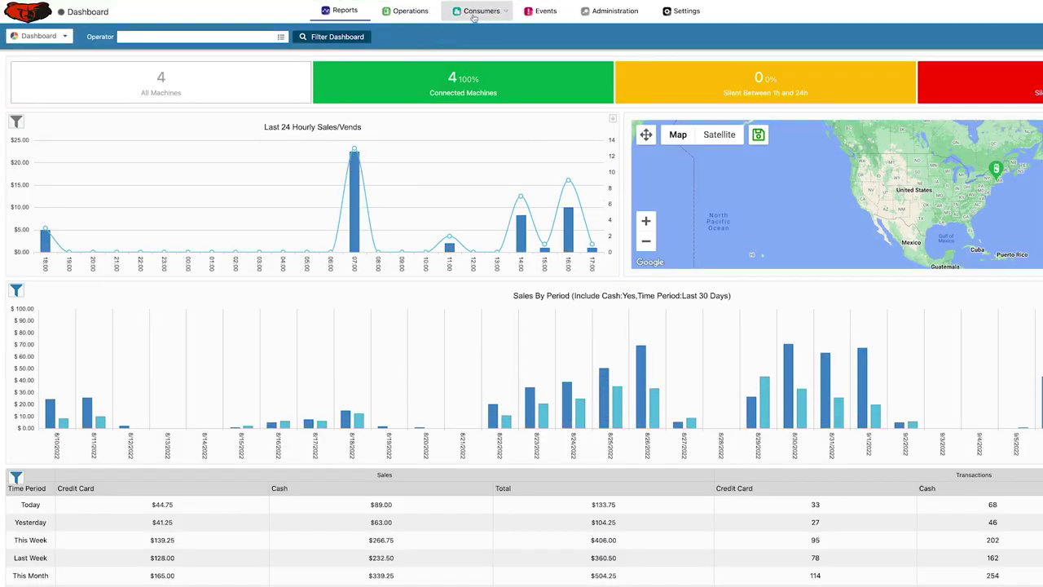
{"action": "left_click", "coordinate": [643, 16]}
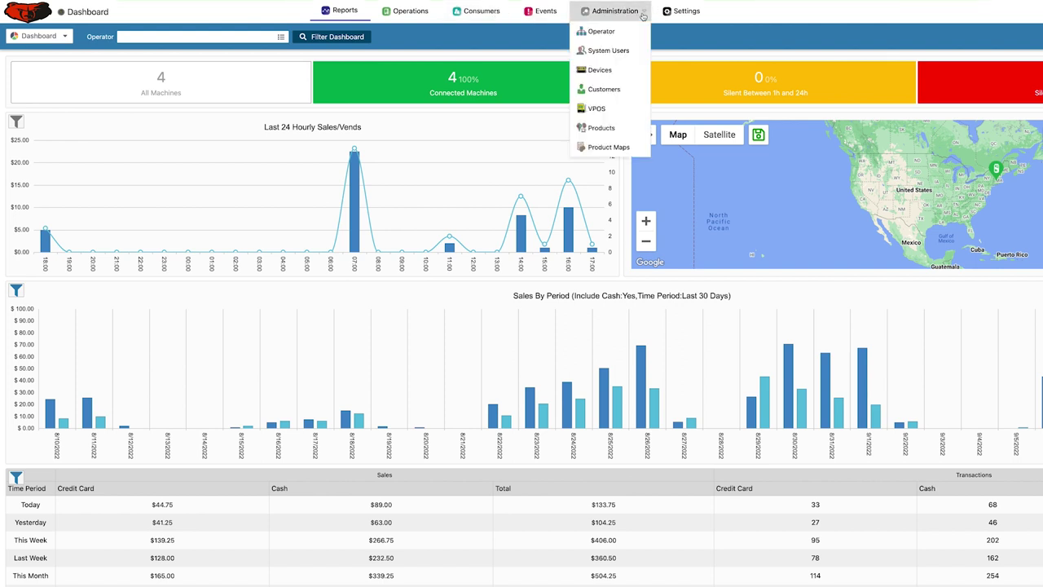
{"action": "left_click", "coordinate": [601, 128]}
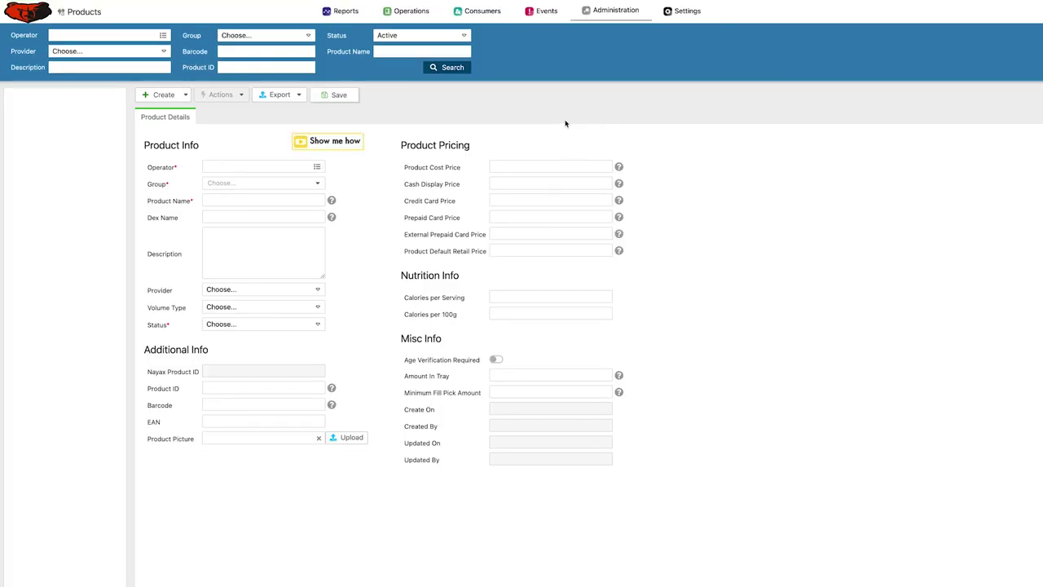
{"action": "left_click", "coordinate": [186, 95]}
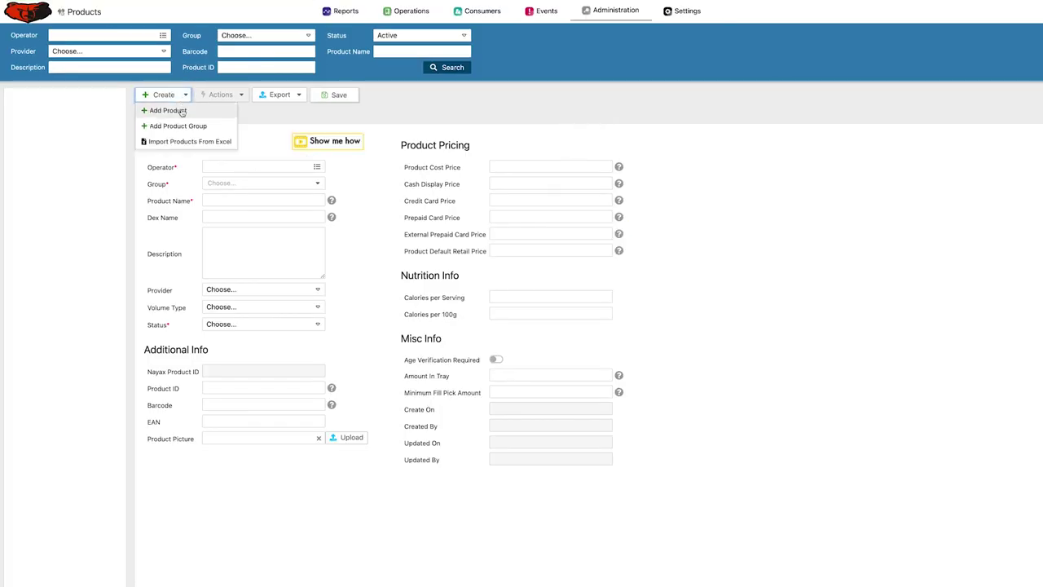
{"action": "left_click", "coordinate": [181, 109]}
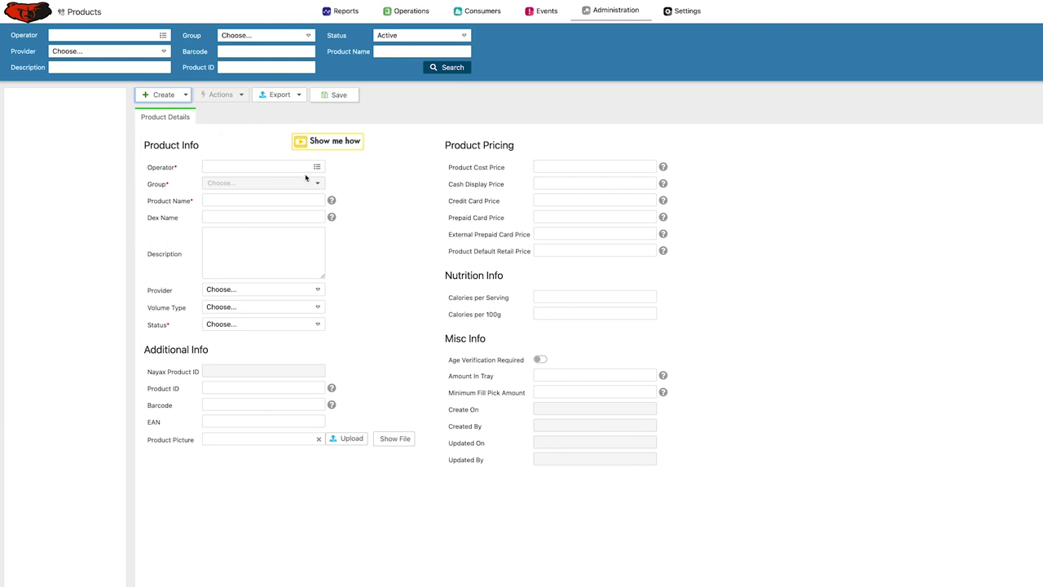
- Set the new product's operator to Boyertown High School and its group to Snacks
{"action": "left_click", "coordinate": [319, 168]}
{"action": "left_click", "coordinate": [273, 183]}
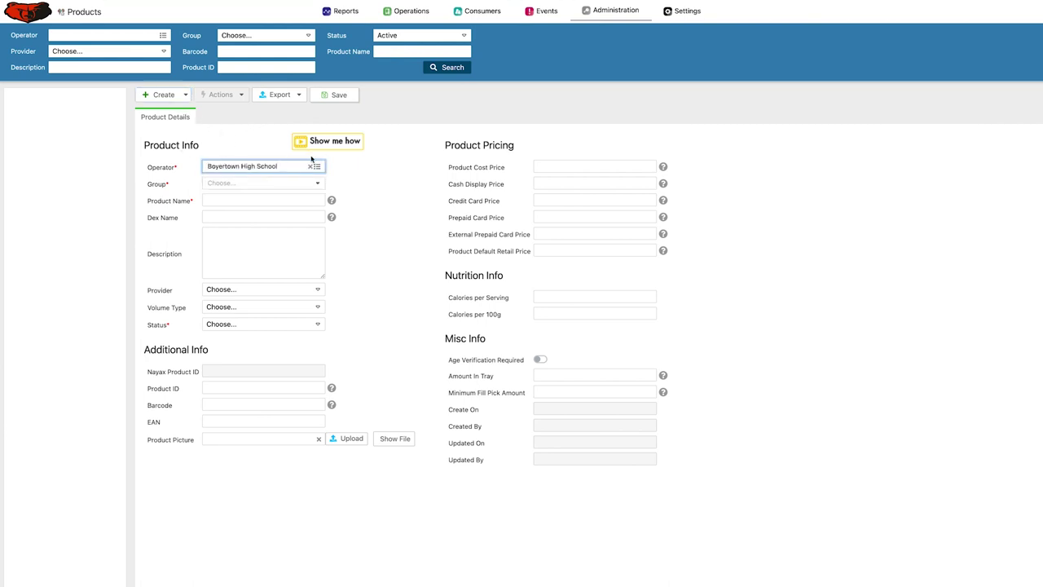
{"action": "left_click", "coordinate": [277, 183]}
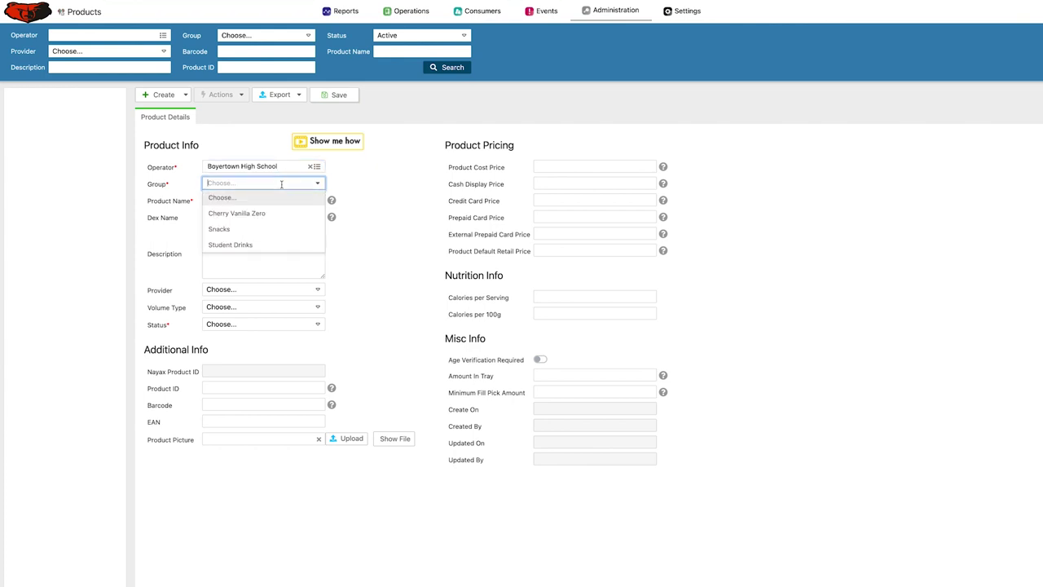
{"action": "left_click", "coordinate": [237, 229]}
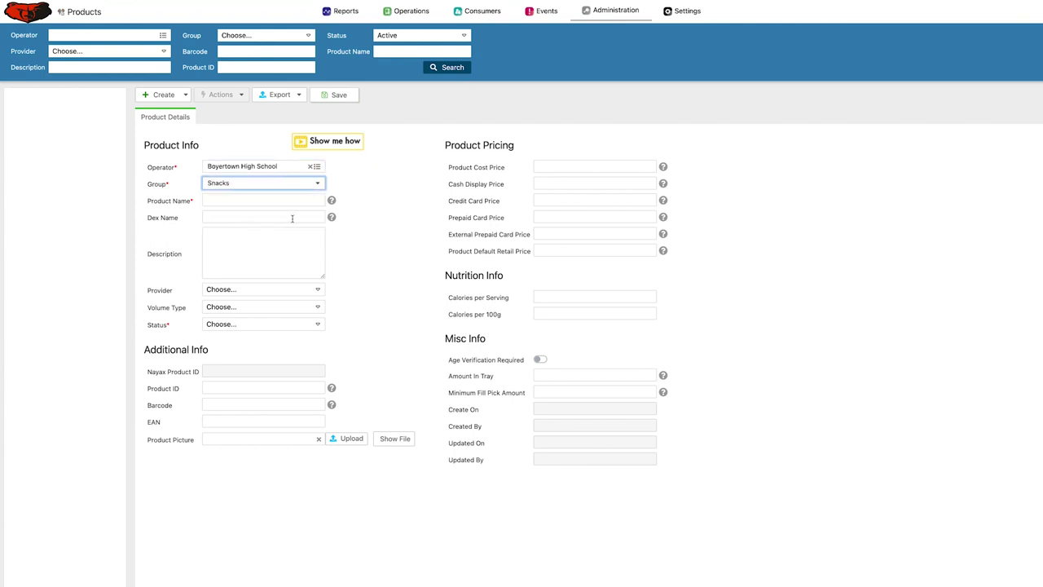
- Name the product Peanut Chews, set its status to Active and save it
{"action": "left_click", "coordinate": [273, 199]}
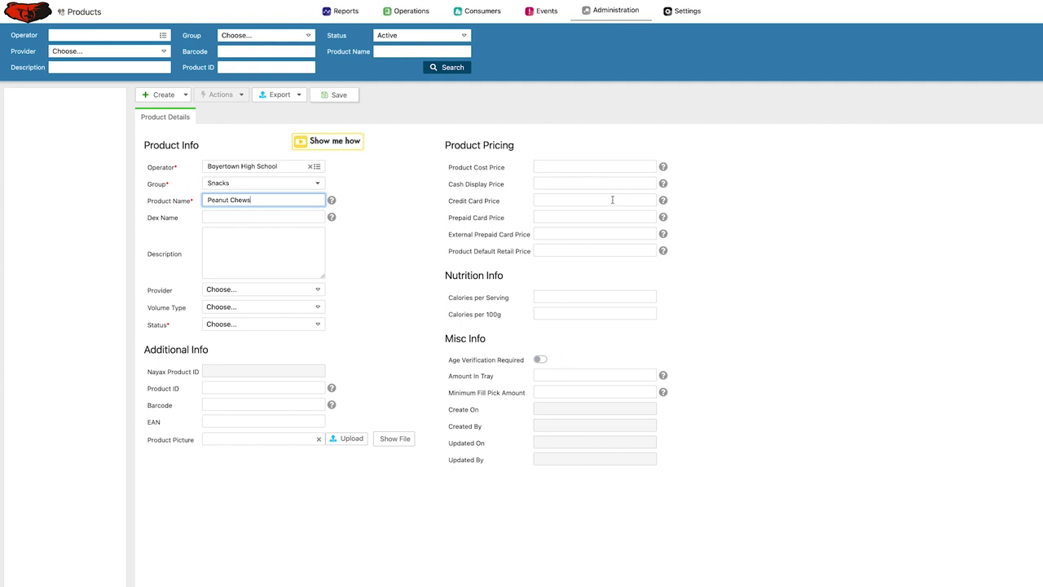
{"action": "left_click", "coordinate": [310, 325]}
{"action": "left_click", "coordinate": [263, 350]}
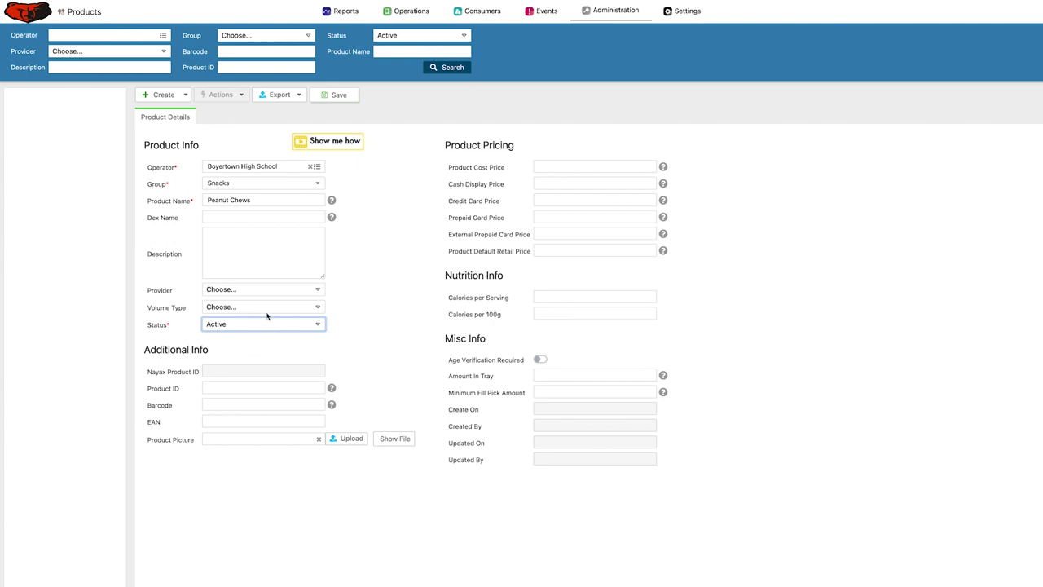
{"action": "left_click", "coordinate": [326, 104]}
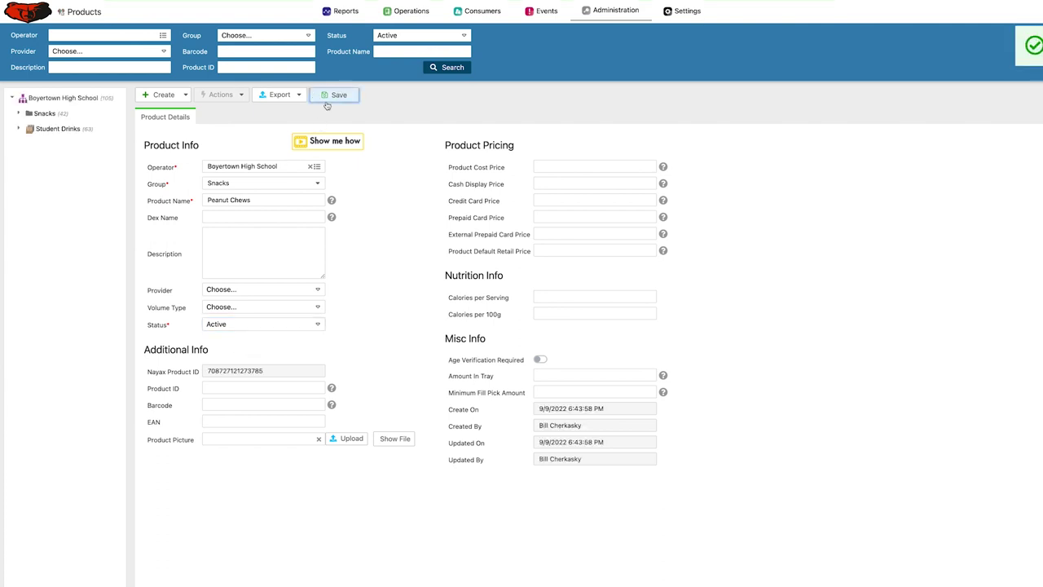
- Look through the Snacks group in the product tree for the Peanut Chews product
{"action": "left_click", "coordinate": [18, 114]}
{"action": "scroll", "coordinate": [65, 432], "scroll_direction": "down", "scroll_amount": 4}
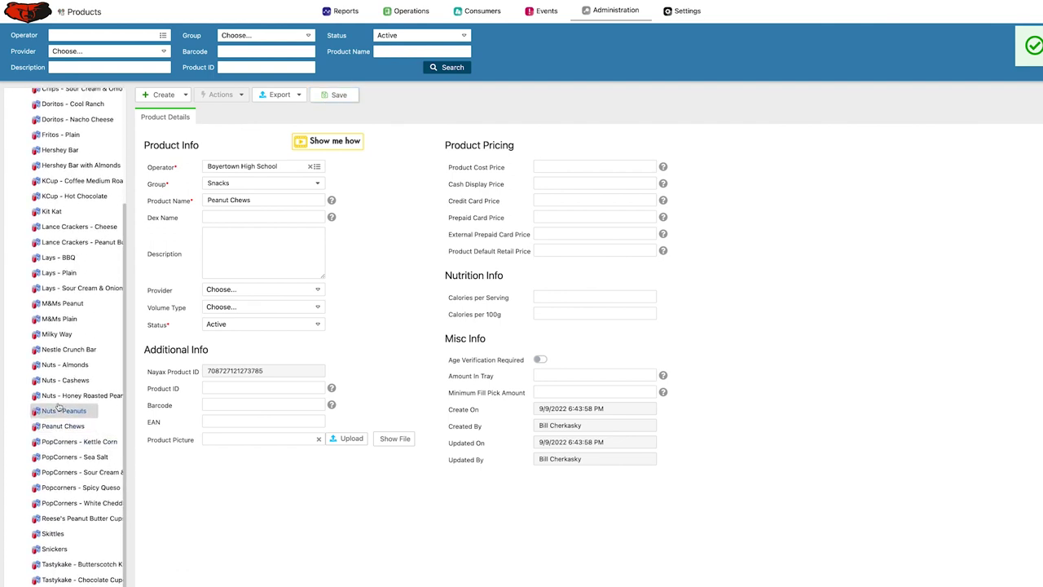
{"action": "scroll", "coordinate": [52, 521], "scroll_direction": "up", "scroll_amount": 4}
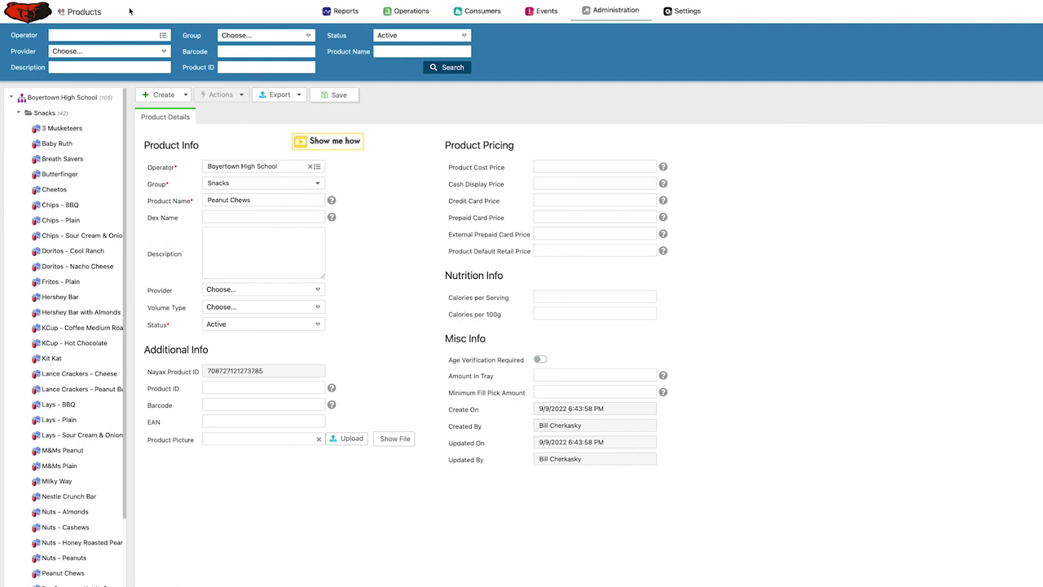
- List the machines of operator Boyertown High School and open the machine with the DU-3U8MyNge9a9G reference
{"action": "left_click", "coordinate": [407, 12]}
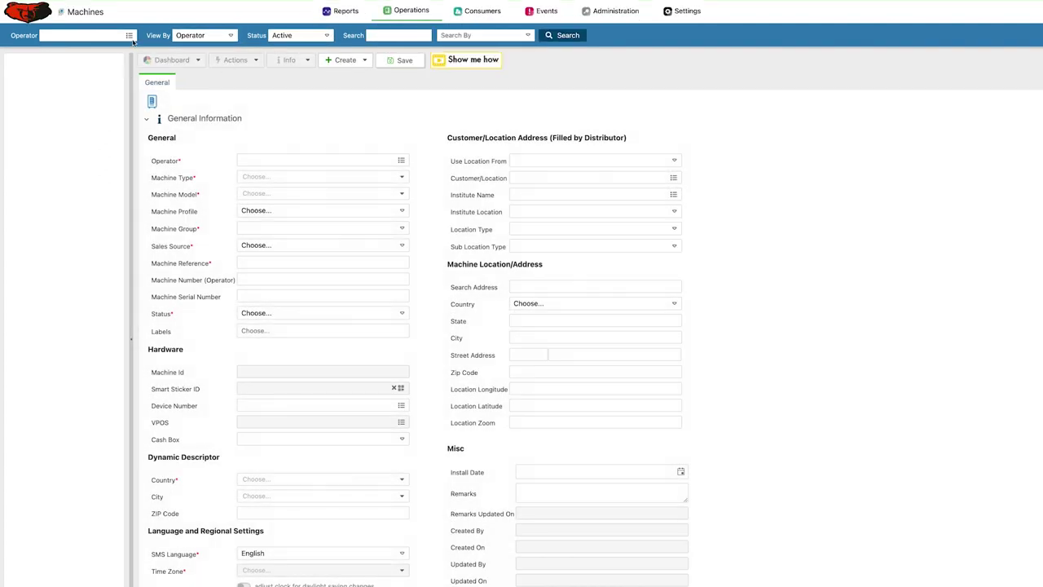
{"action": "left_click", "coordinate": [130, 35]}
{"action": "left_click", "coordinate": [110, 73]}
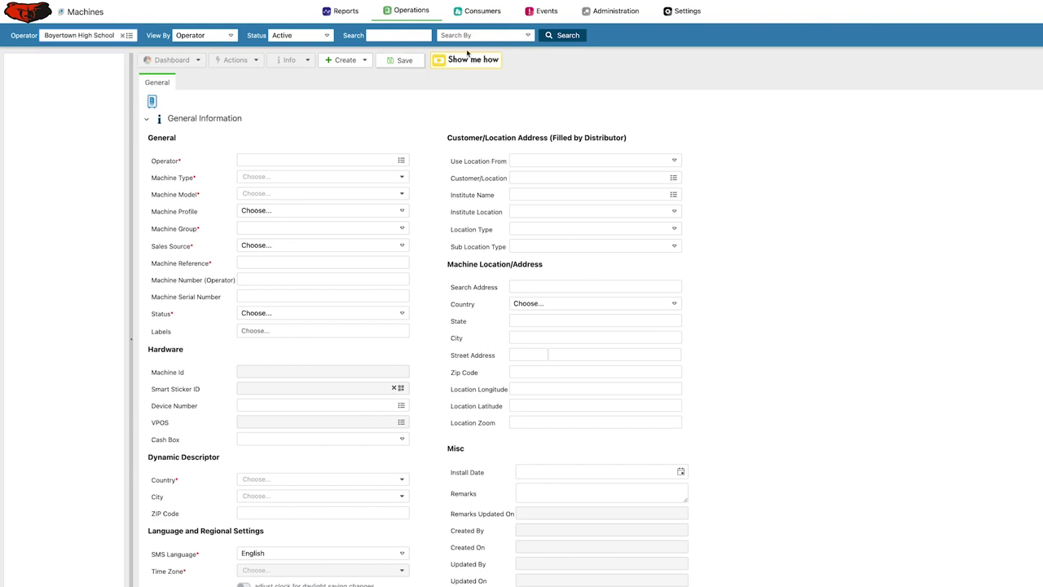
{"action": "left_click", "coordinate": [561, 36]}
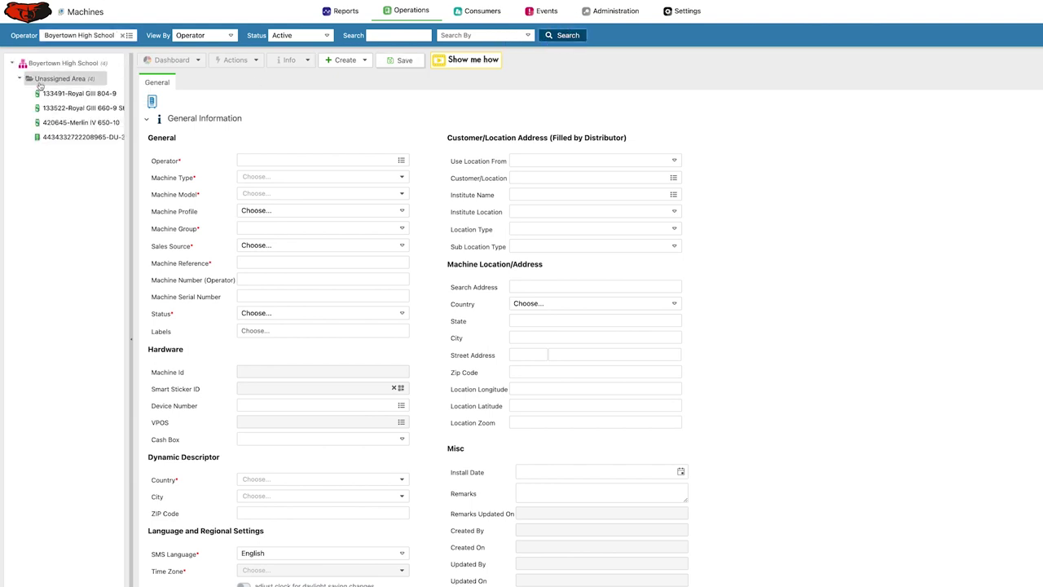
{"action": "left_click", "coordinate": [85, 138]}
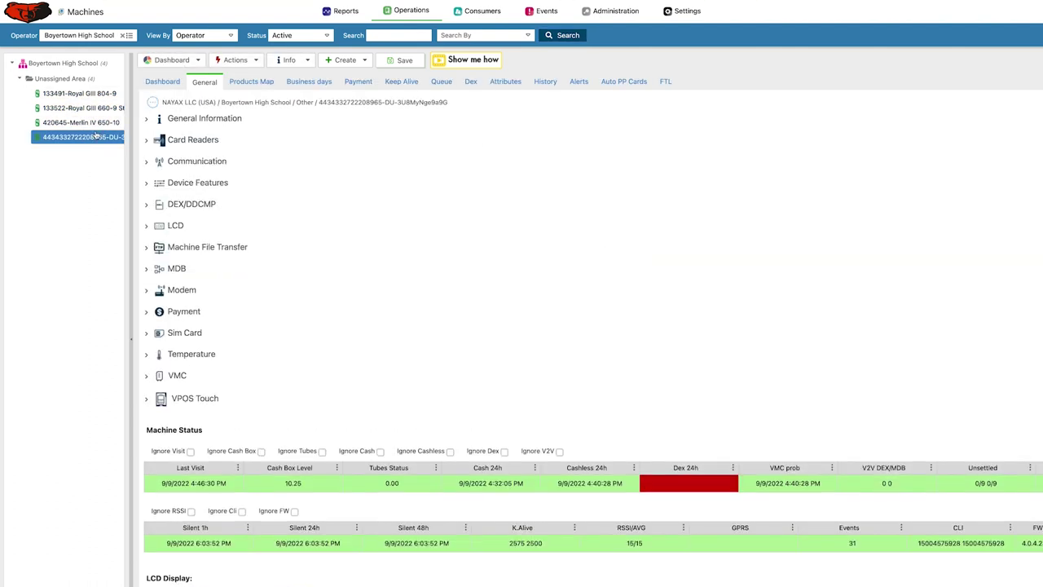
- Set the machine reference in the general information to "AP123 - Staff Dining Room" and save the machine
{"action": "left_click", "coordinate": [148, 118]}
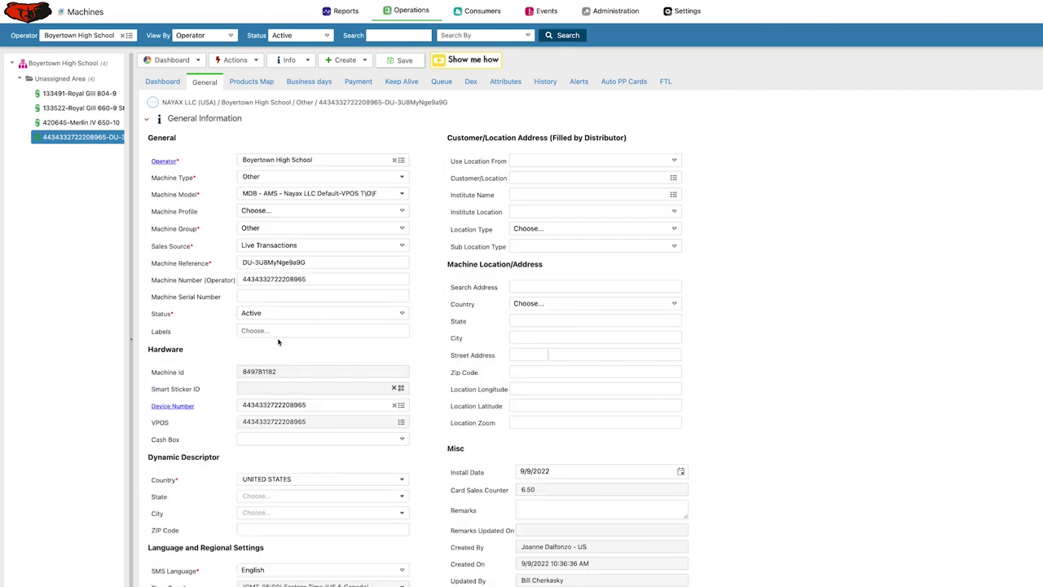
{"action": "scroll", "coordinate": [281, 339], "scroll_direction": "down", "scroll_amount": 1}
{"action": "left_click_drag", "start_coordinate": [307, 242], "coordinate": [164, 251]}
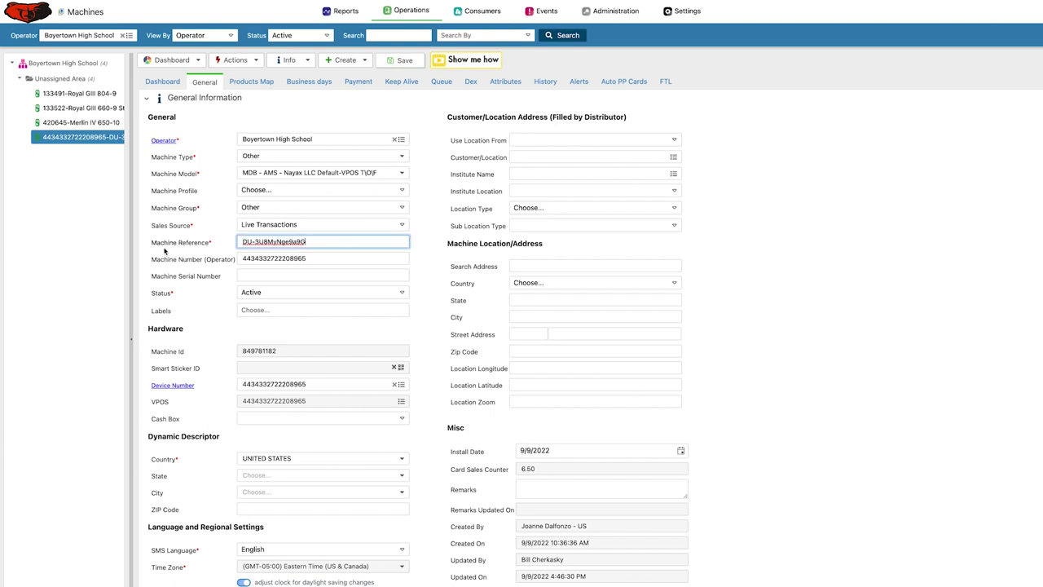
{"action": "key", "text": "ctrl+a"}
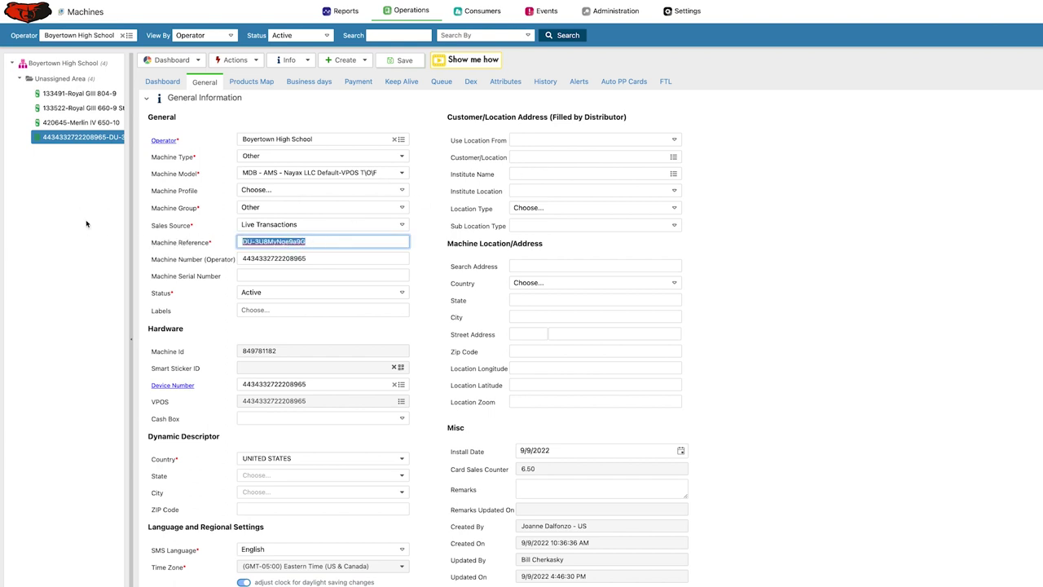
{"action": "type", "text": "AP123 - Staff Din"}
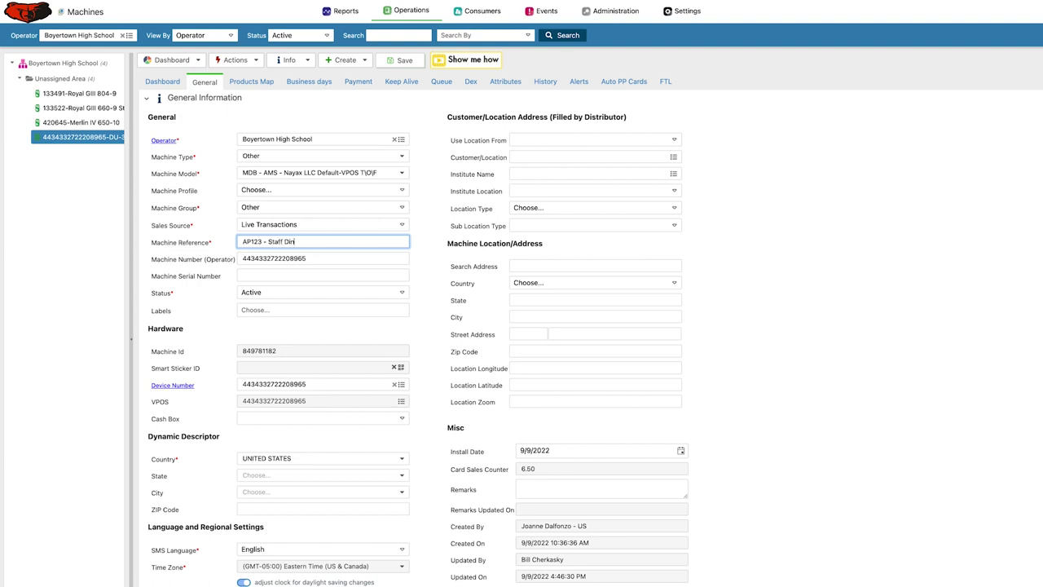
{"action": "type", "text": "om"}
{"action": "left_click", "coordinate": [403, 60]}
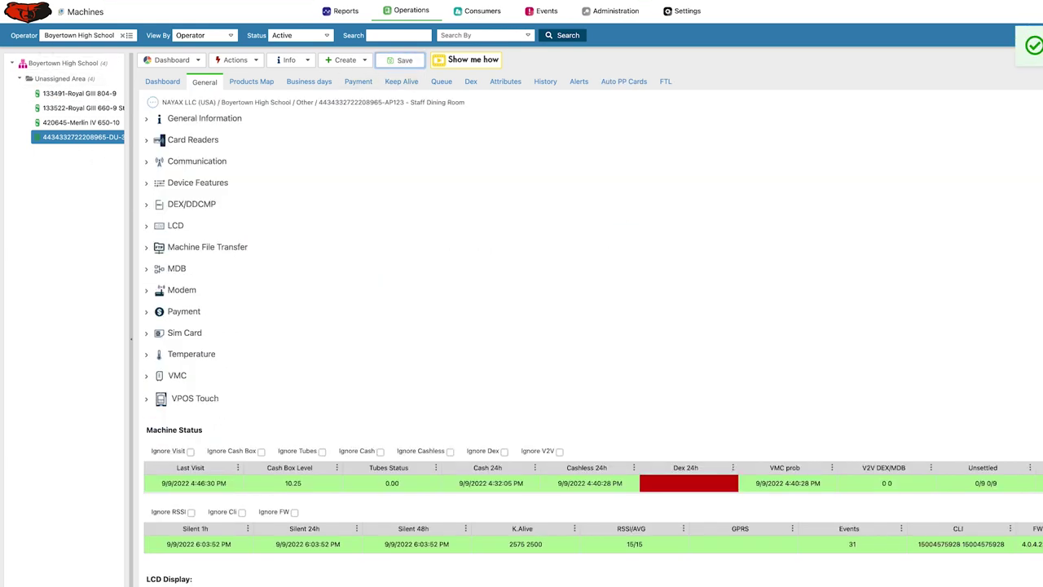
- Open the AP123 - Staff Dining Room machine's products map and set the MDB 278 BIN's product group to Snacks
{"action": "left_click", "coordinate": [124, 35]}
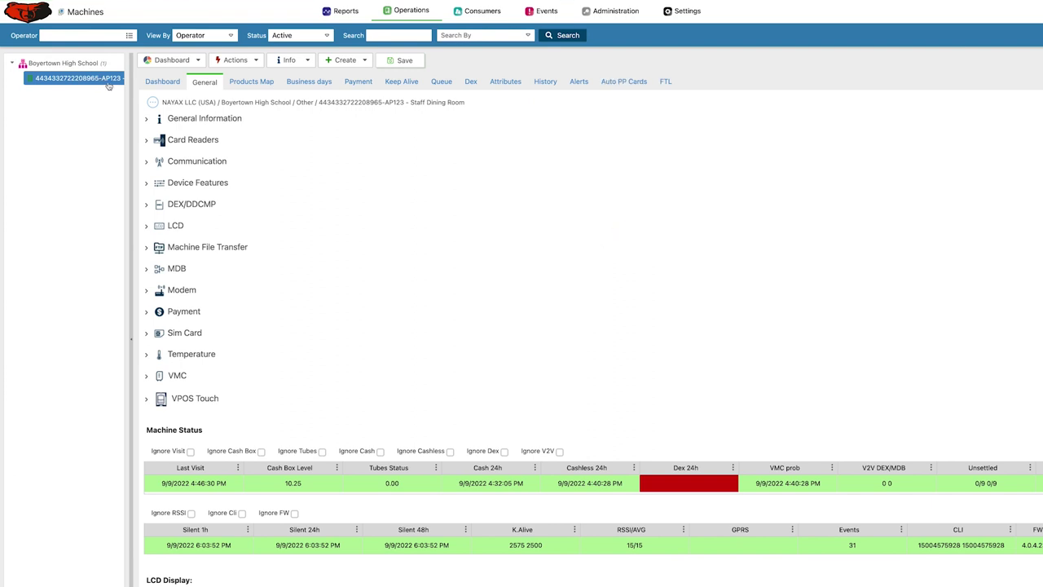
{"action": "left_click", "coordinate": [251, 82]}
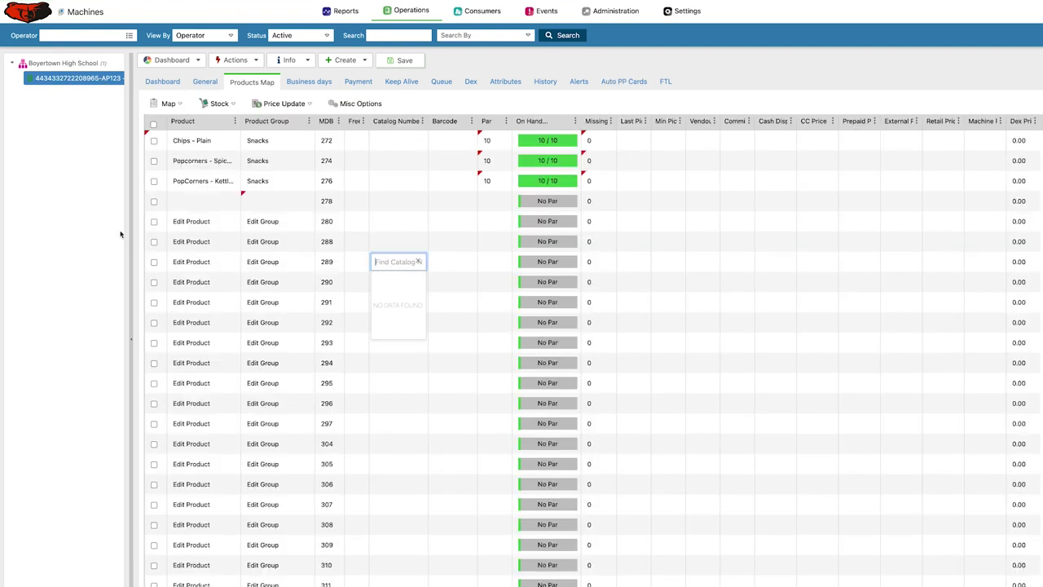
{"action": "left_click", "coordinate": [287, 202]}
{"action": "left_click", "coordinate": [272, 217]}
- Assign the product Peanut Chews to the MDB 278 BIN
{"action": "left_click", "coordinate": [218, 197]}
{"action": "scroll", "coordinate": [212, 229], "scroll_direction": "down", "scroll_amount": 10}
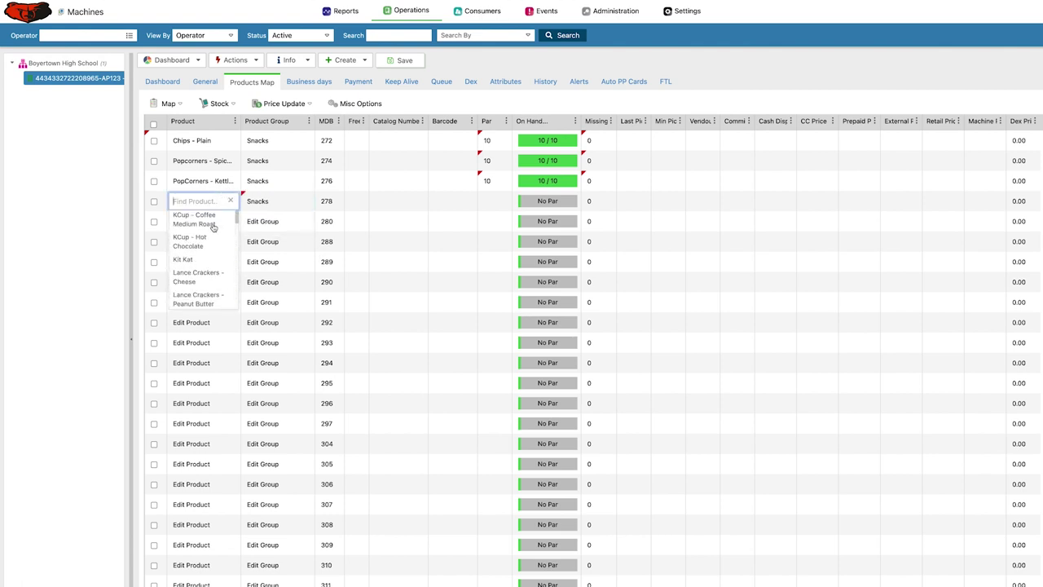
{"action": "scroll", "coordinate": [213, 228], "scroll_direction": "up", "scroll_amount": 2}
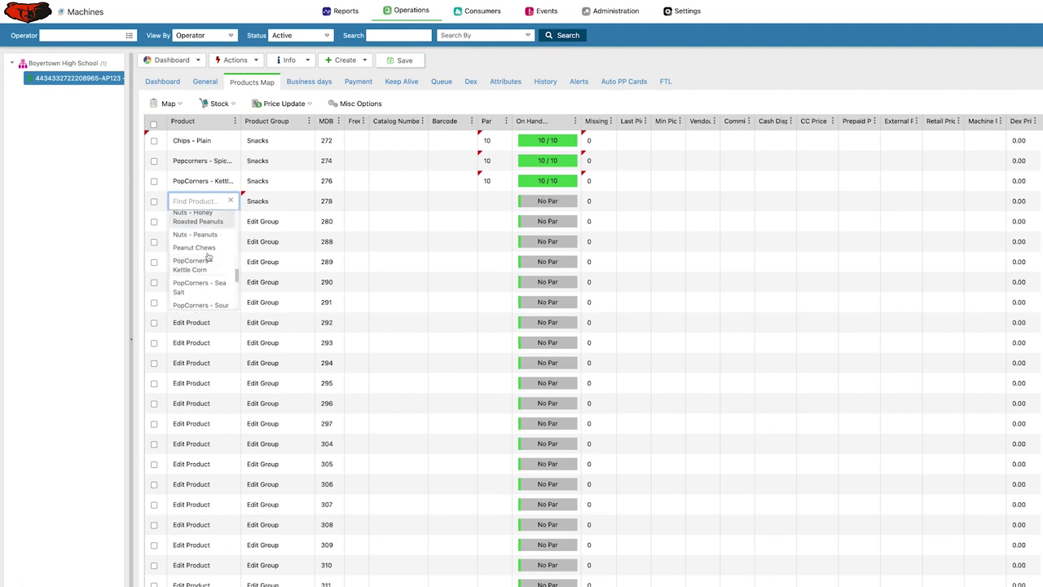
{"action": "left_click", "coordinate": [200, 238]}
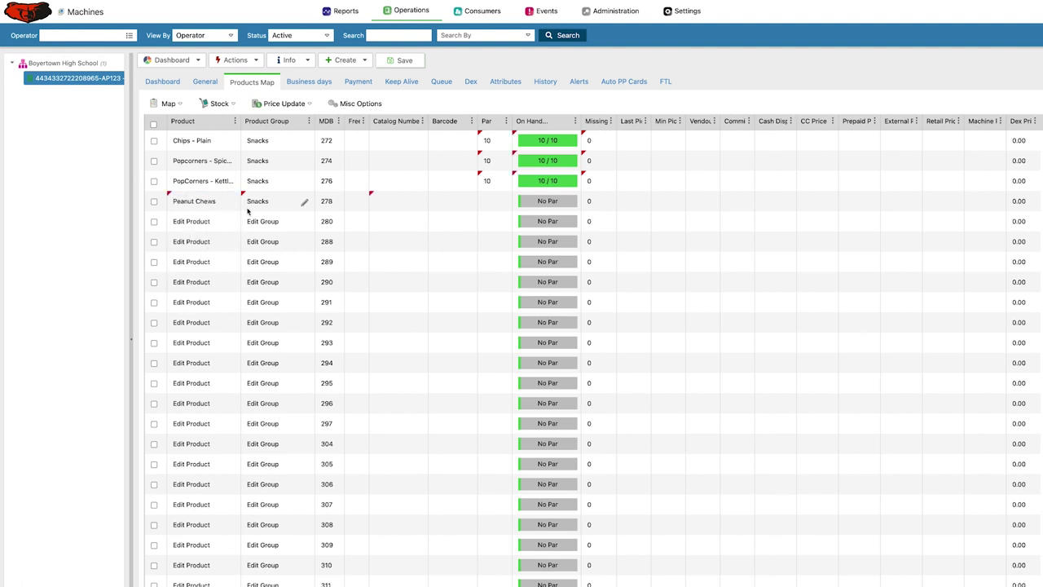
- Save the products map, accept updating the last visit date, and reopen the map to check it
{"action": "left_click", "coordinate": [404, 61]}
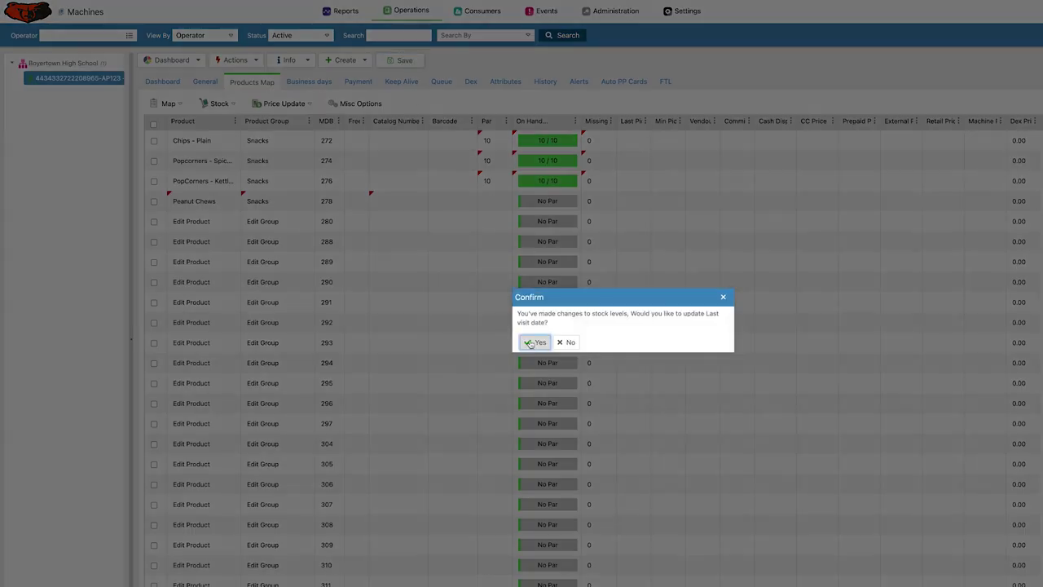
{"action": "left_click", "coordinate": [530, 343]}
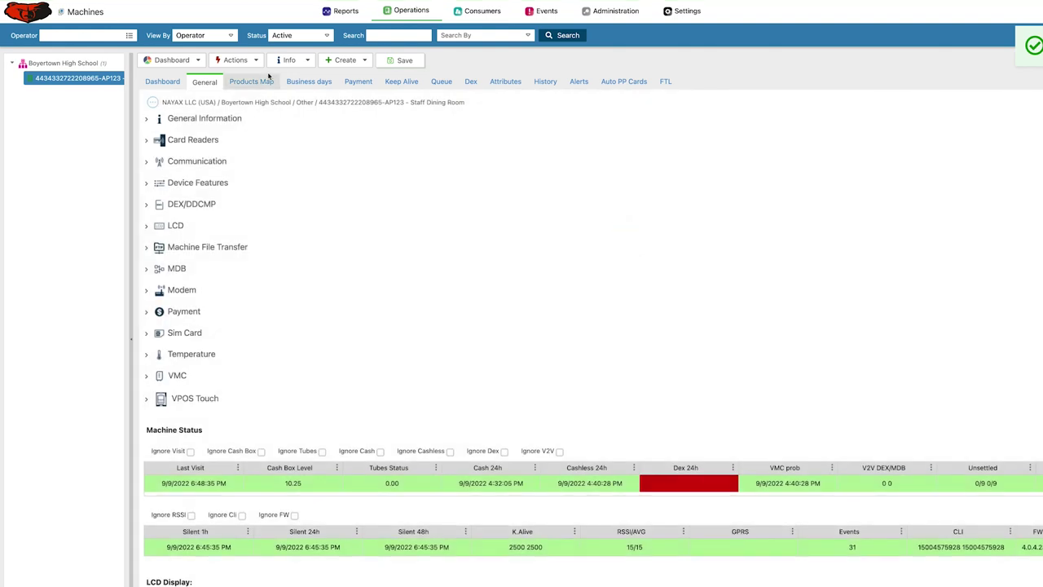
{"action": "left_click", "coordinate": [251, 81]}
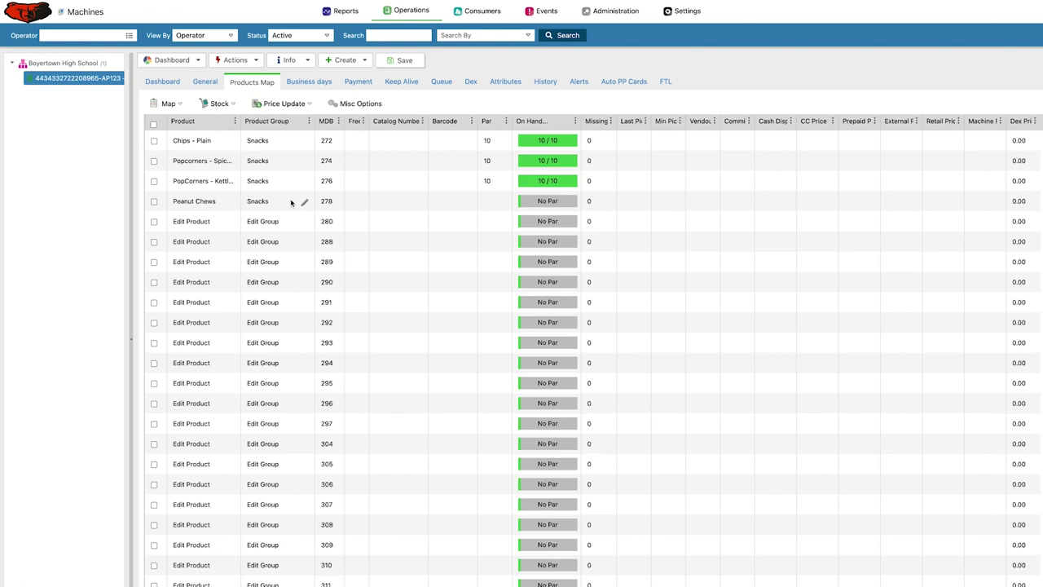
- Save the current products map as a new map named AP123c
{"action": "left_click", "coordinate": [180, 105]}
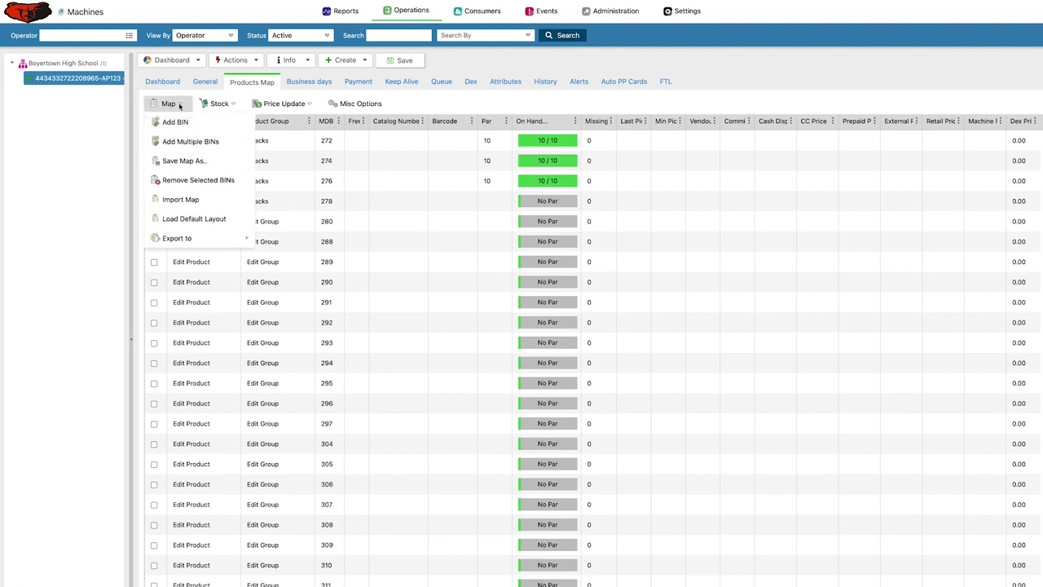
{"action": "left_click", "coordinate": [181, 161]}
{"action": "left_click", "coordinate": [577, 287]}
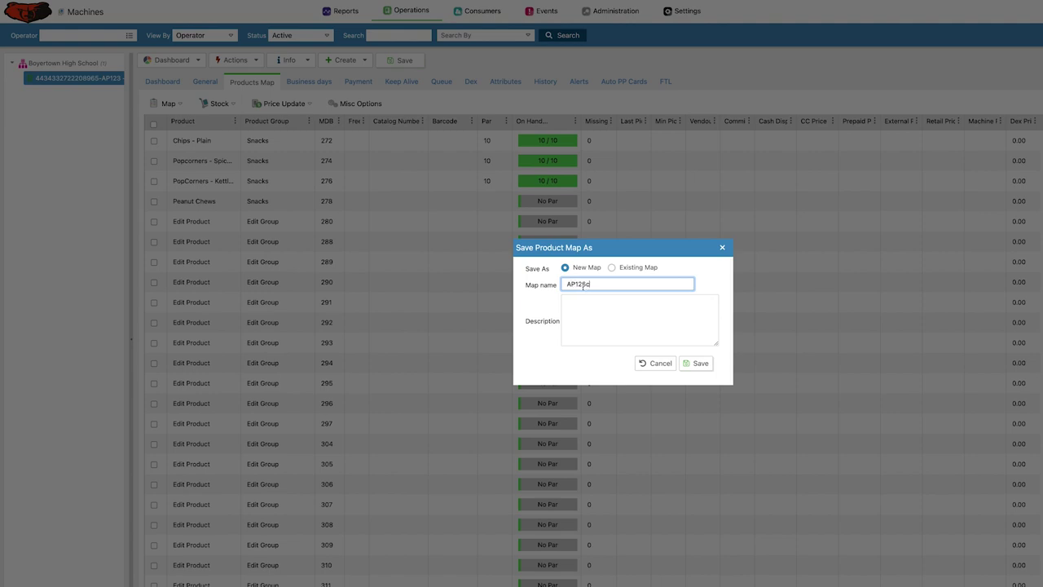
{"action": "left_click", "coordinate": [697, 363]}
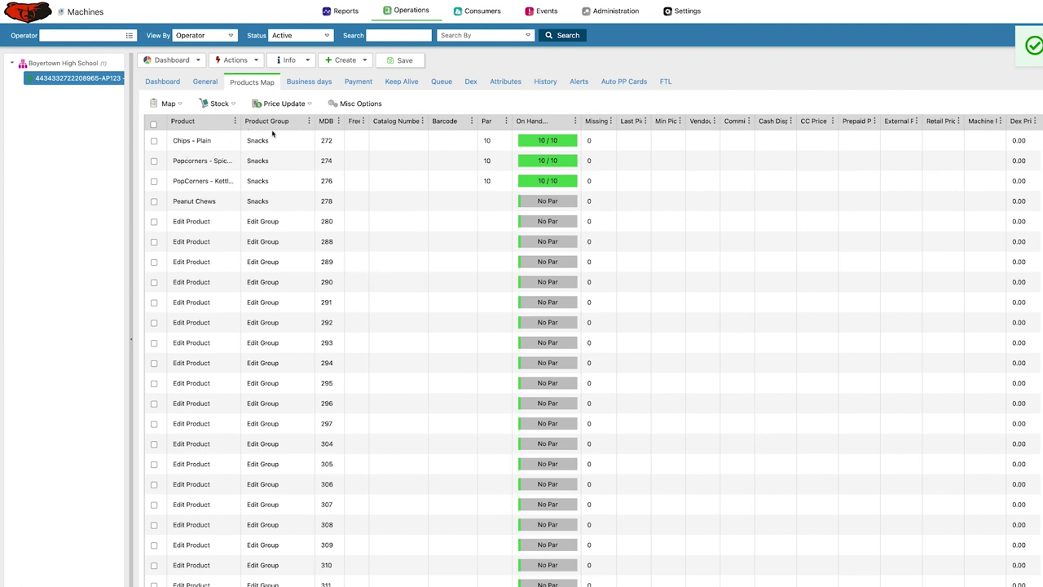
- Look through the saved maps and stock options for importing a product map, then cancel the import
{"action": "left_click", "coordinate": [181, 105]}
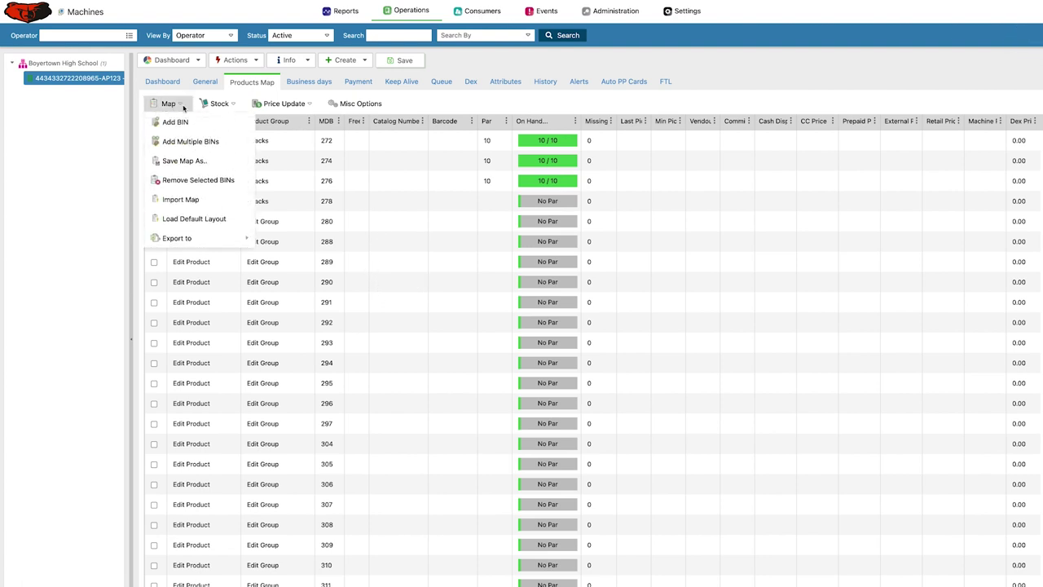
{"action": "left_click", "coordinate": [188, 200]}
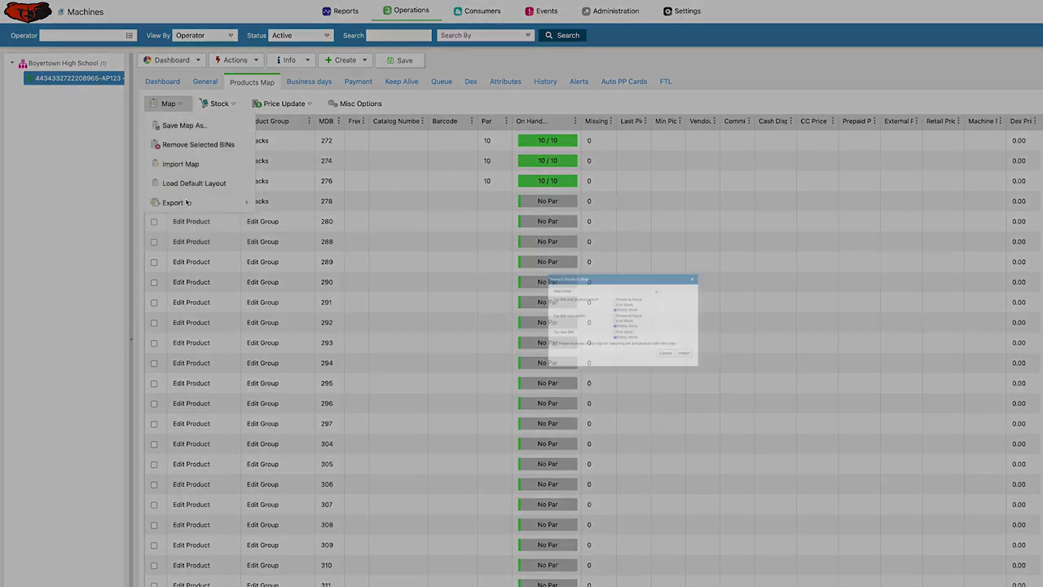
{"action": "left_click", "coordinate": [687, 270]}
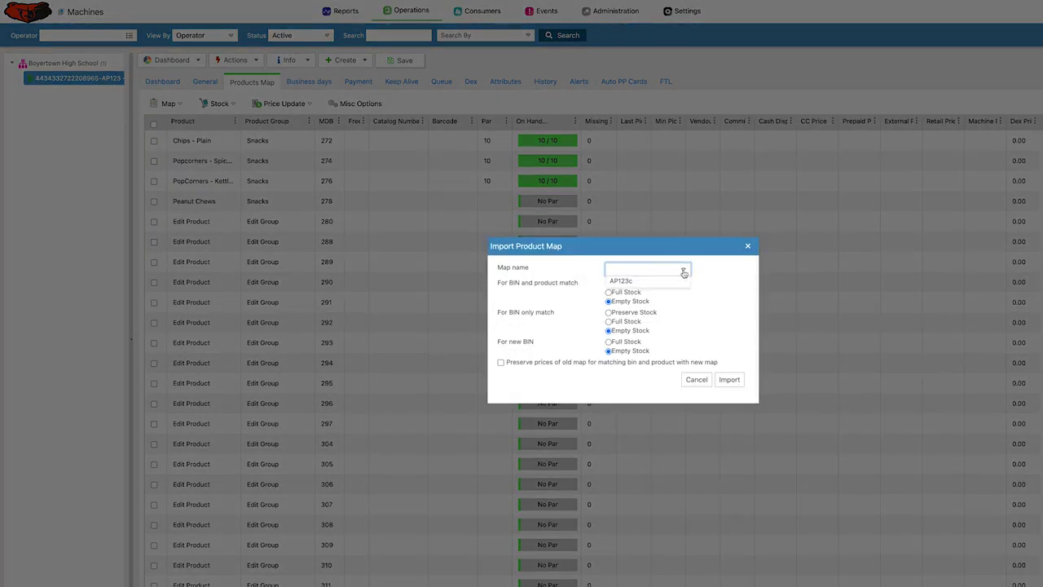
{"action": "left_click", "coordinate": [721, 304]}
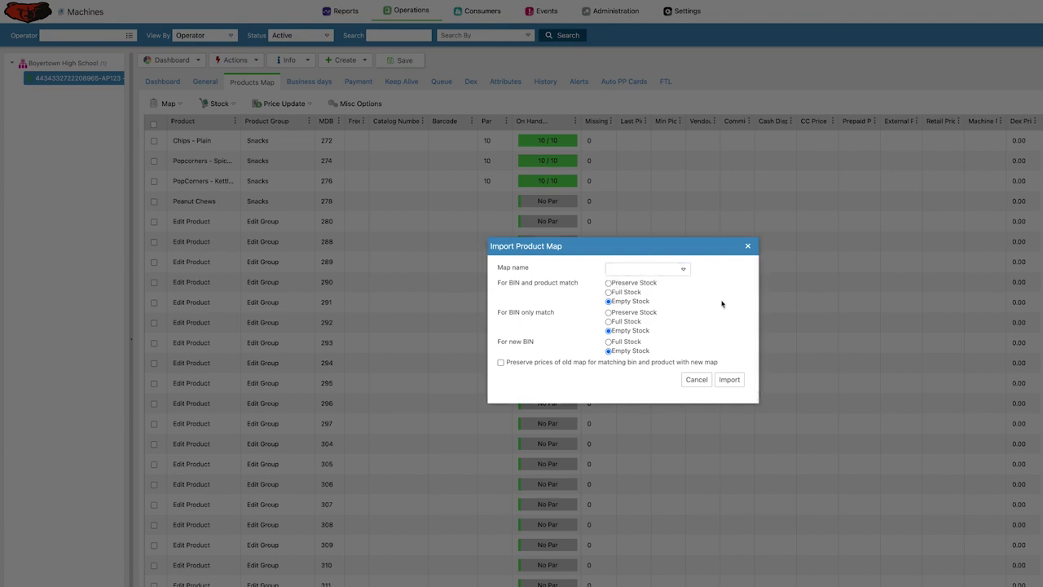
{"action": "left_click", "coordinate": [696, 381]}
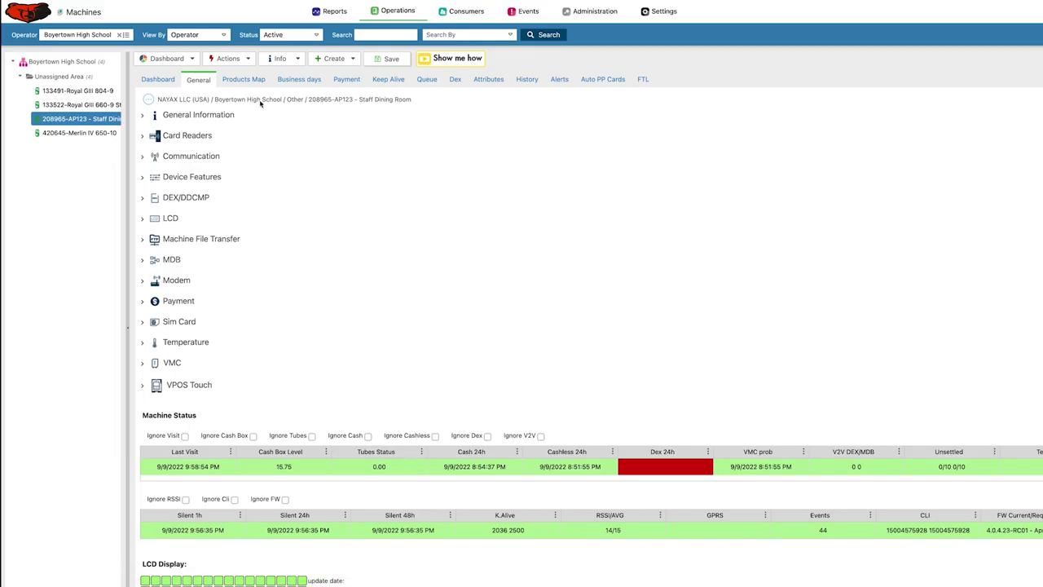
- Open the Staff Dining Room machine's products map, review the machine's last sales and close the sales window
{"action": "left_click", "coordinate": [250, 77]}
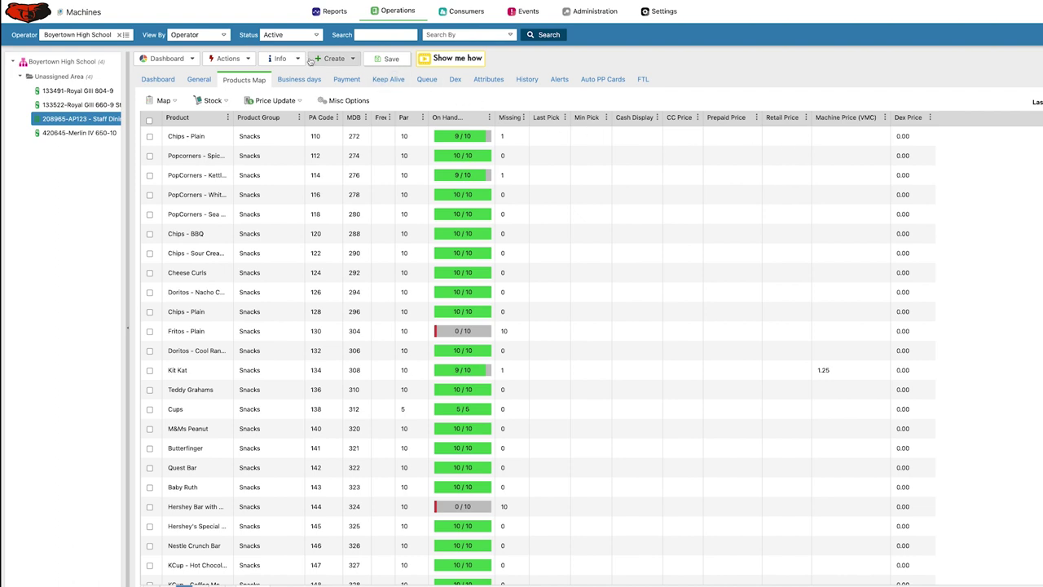
{"action": "left_click", "coordinate": [283, 61]}
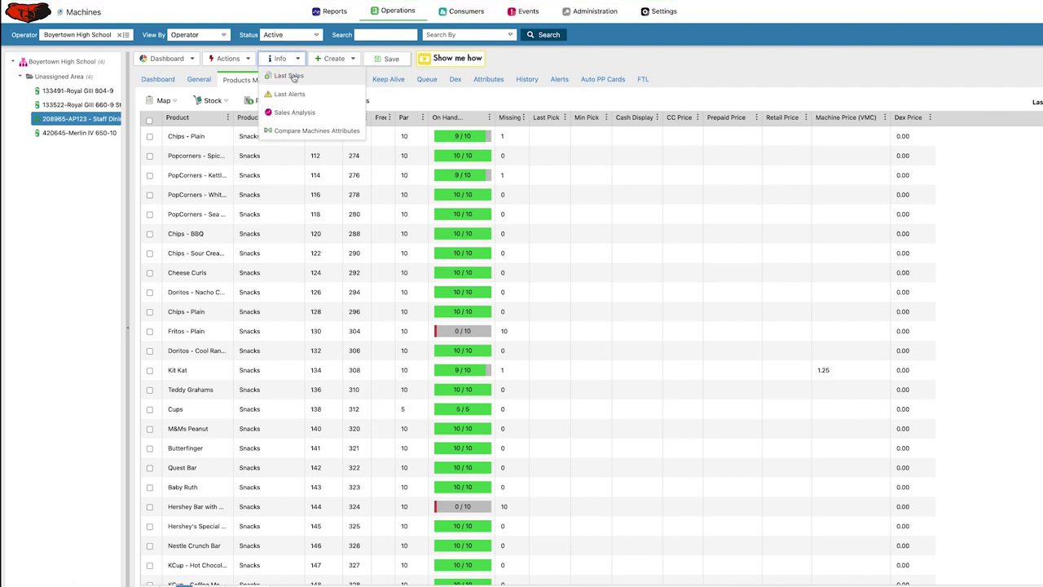
{"action": "left_click", "coordinate": [289, 76]}
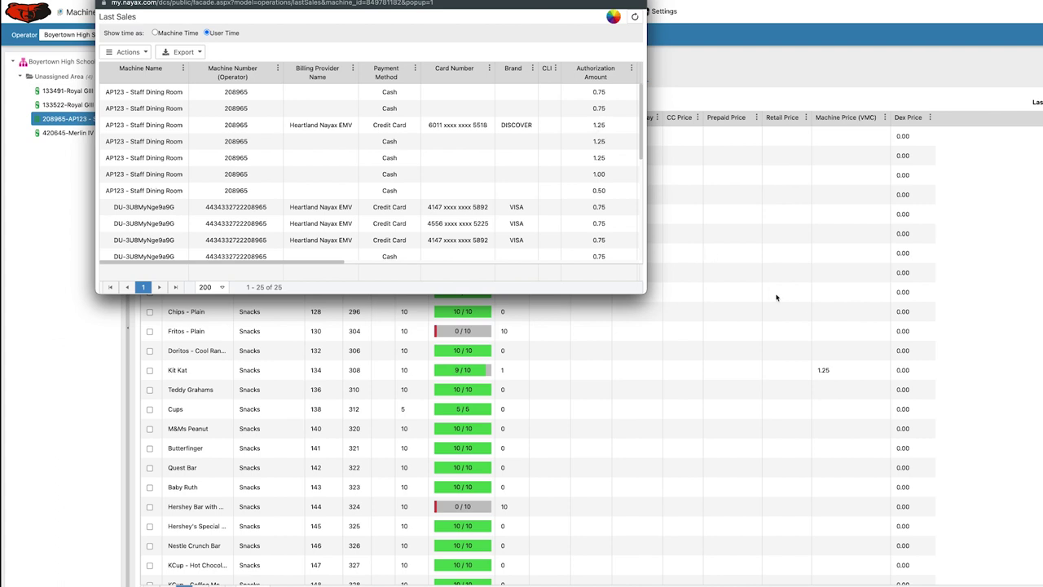
{"action": "scroll", "coordinate": [550, 154], "scroll_direction": "down", "scroll_amount": 2}
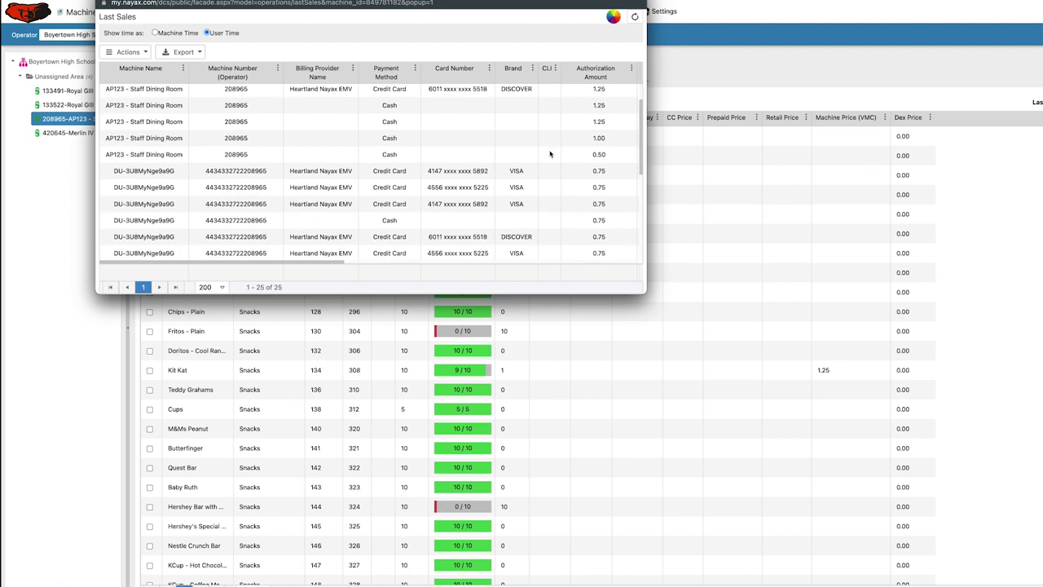
{"action": "scroll", "coordinate": [550, 154], "scroll_direction": "up", "scroll_amount": 2}
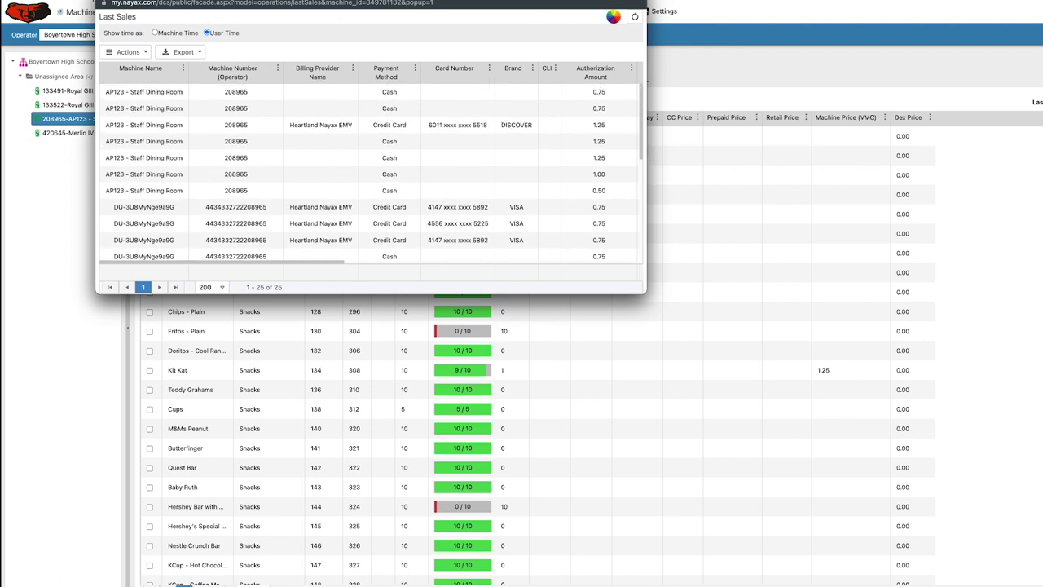
{"action": "key", "text": "super+w"}
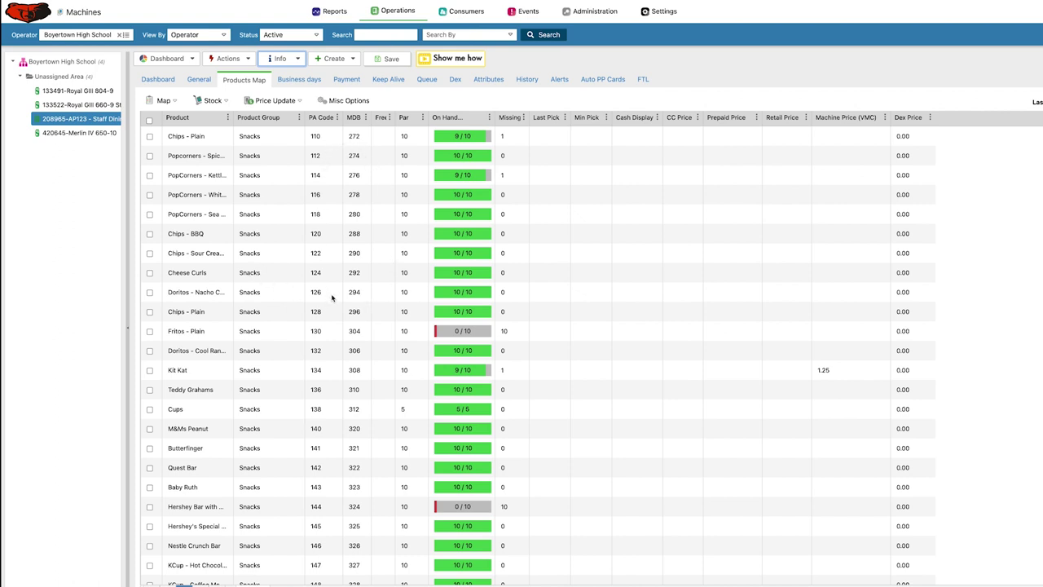
- Examine the completed products map from first to last BIN, comparing PA codes, MDB codes, par levels and stock on hand
{"action": "scroll", "coordinate": [332, 298], "scroll_direction": "down", "scroll_amount": 3}
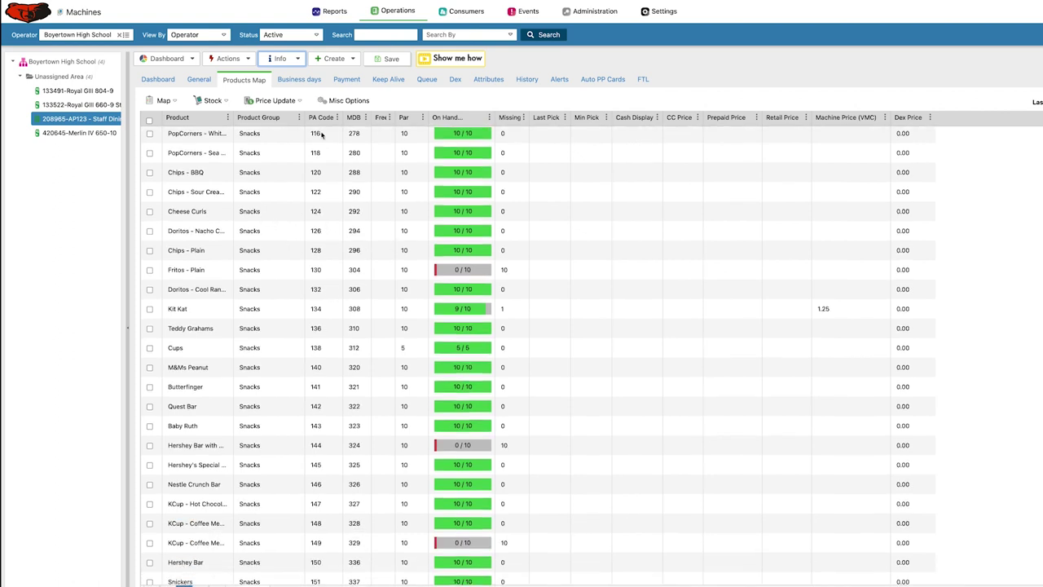
{"action": "scroll", "coordinate": [323, 134], "scroll_direction": "up", "scroll_amount": 3}
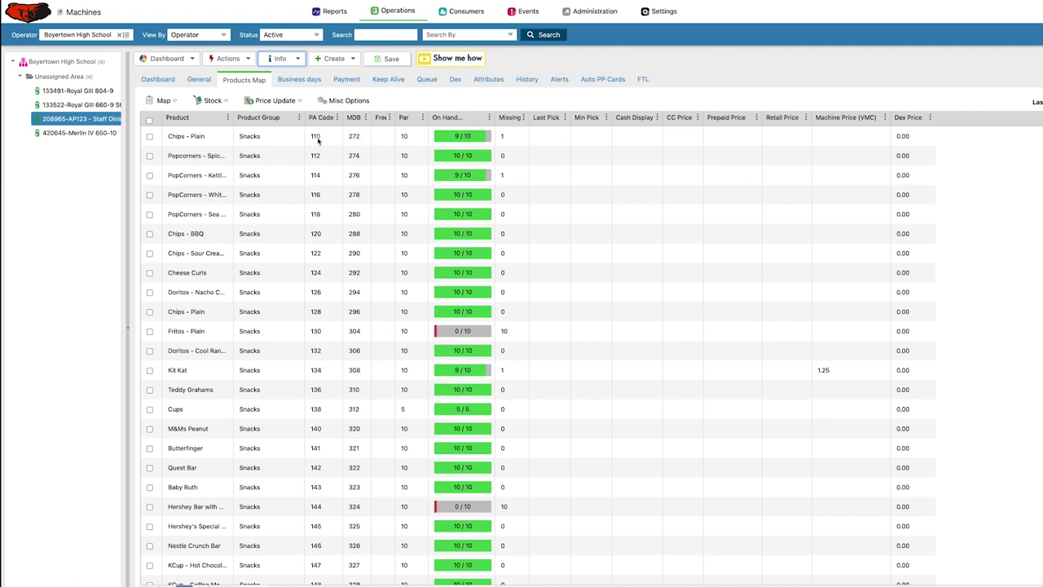
{"action": "scroll", "coordinate": [316, 245], "scroll_direction": "down", "scroll_amount": 10}
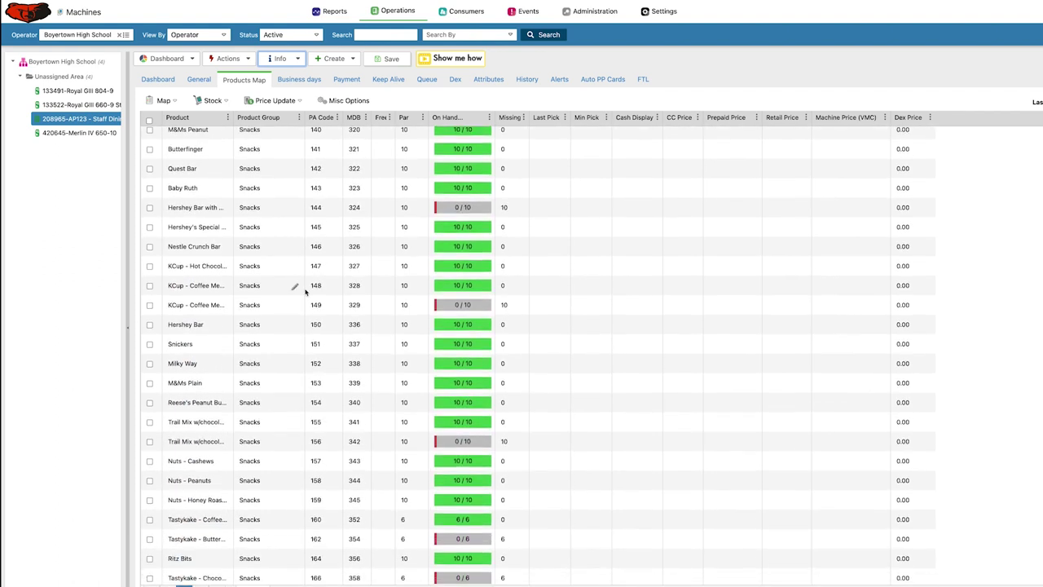
{"action": "scroll", "coordinate": [315, 283], "scroll_direction": "down", "scroll_amount": 1}
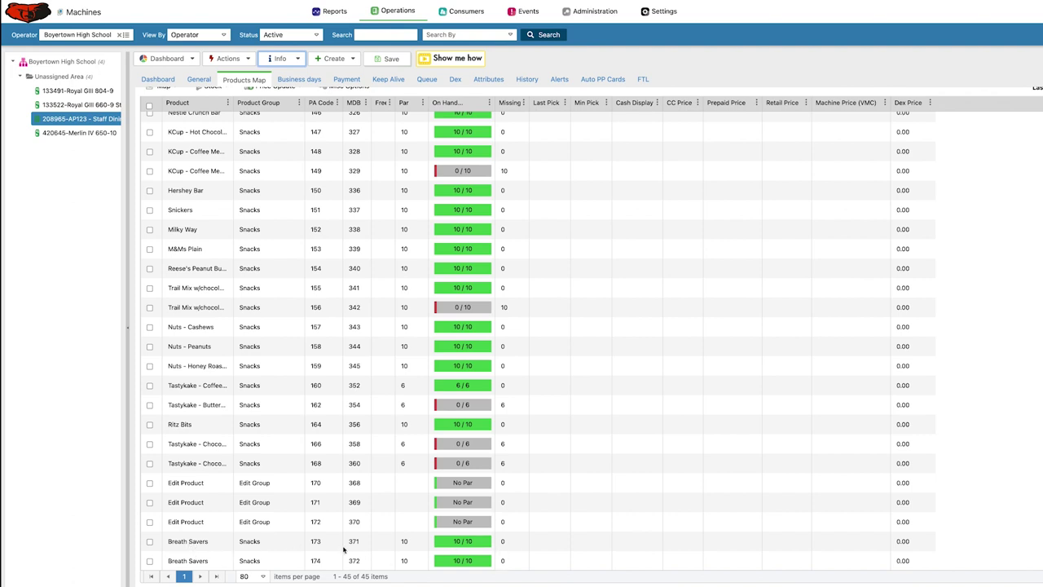
{"action": "scroll", "coordinate": [360, 475], "scroll_direction": "up", "scroll_amount": 2}
{"action": "scroll", "coordinate": [361, 473], "scroll_direction": "up", "scroll_amount": 8}
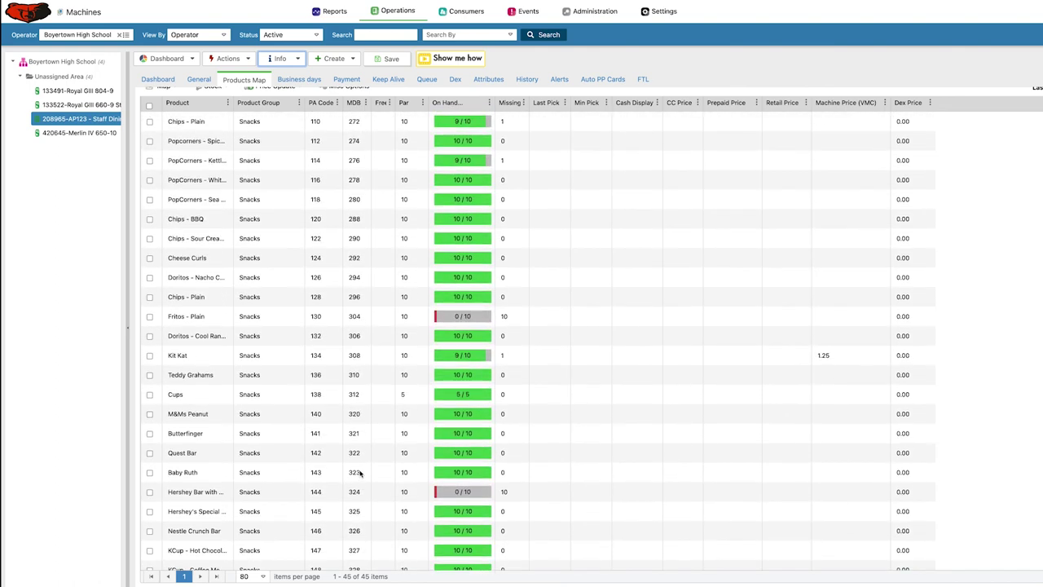
{"action": "scroll", "coordinate": [361, 473], "scroll_direction": "up", "scroll_amount": 1}
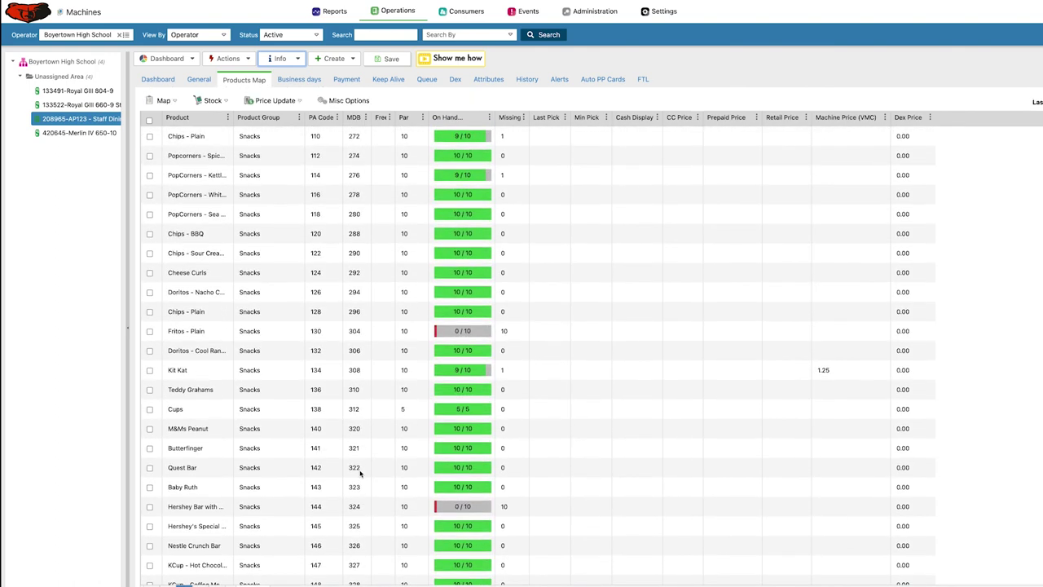